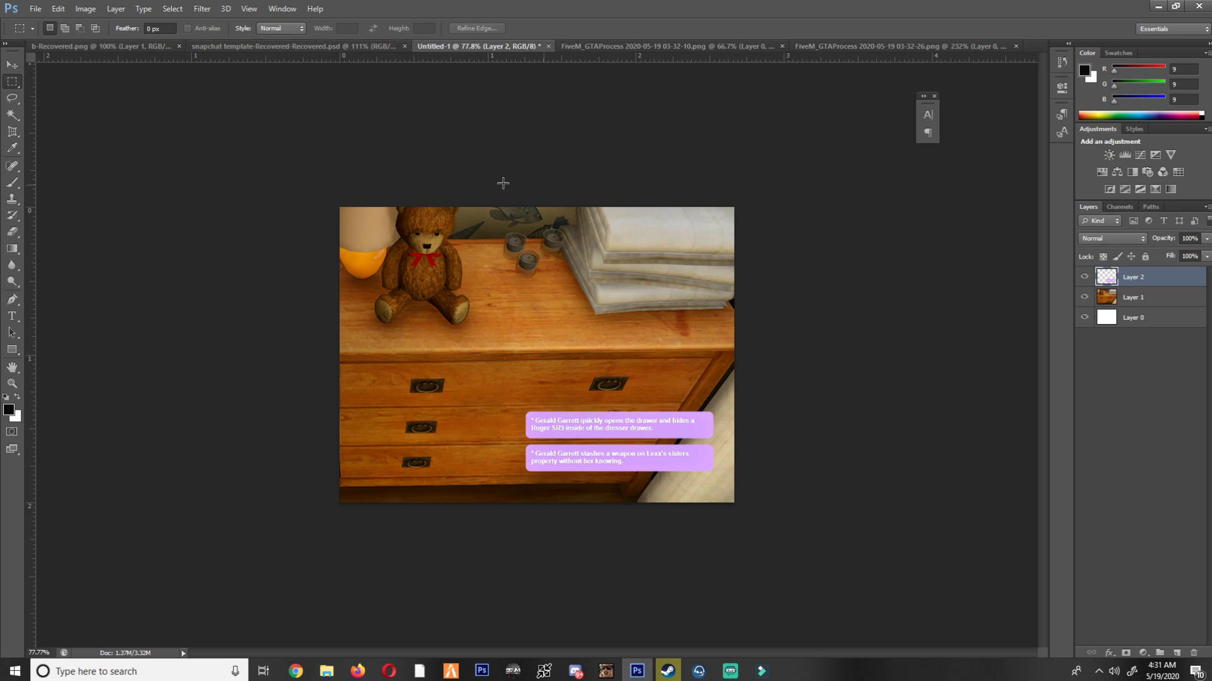
Step back through the document history, past the dresser scene, to the window scene with its text boxes and tweet layer.
key("ctrl+shift+d")
key("ctrl+alt+z")
key("ctrl+alt+z")
key("ctrl+alt+z")
key("ctrl+alt+z")
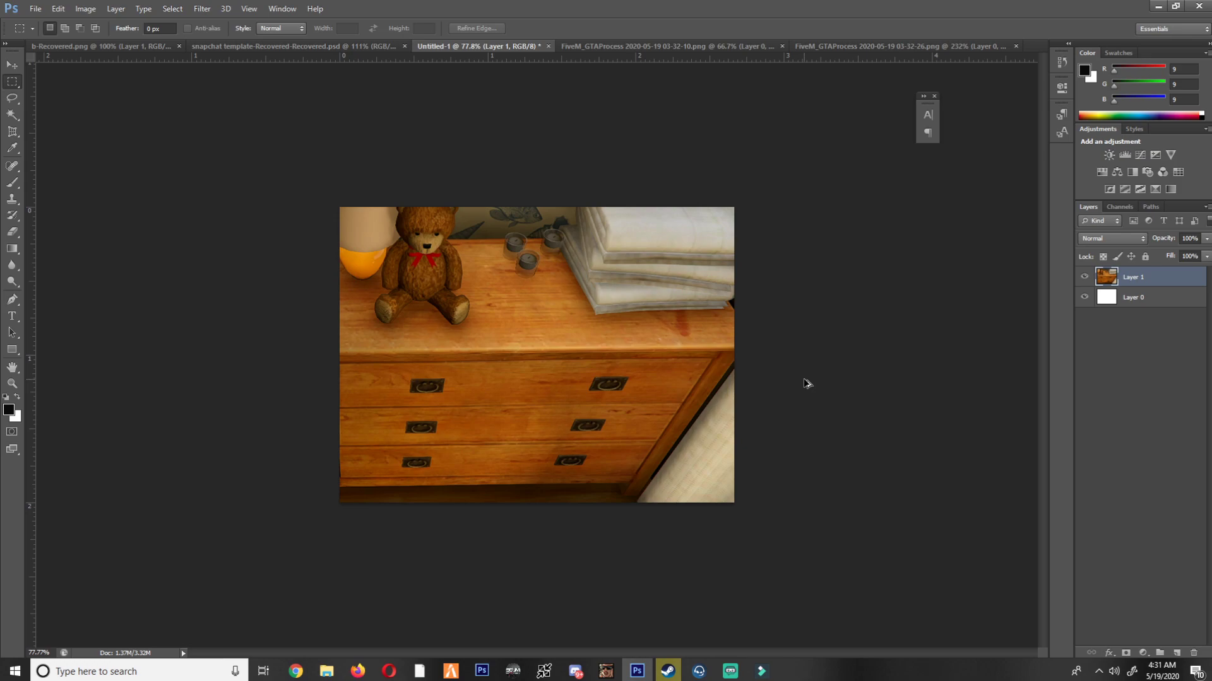
key("ctrl+alt+z")
key("ctrl+alt+z")
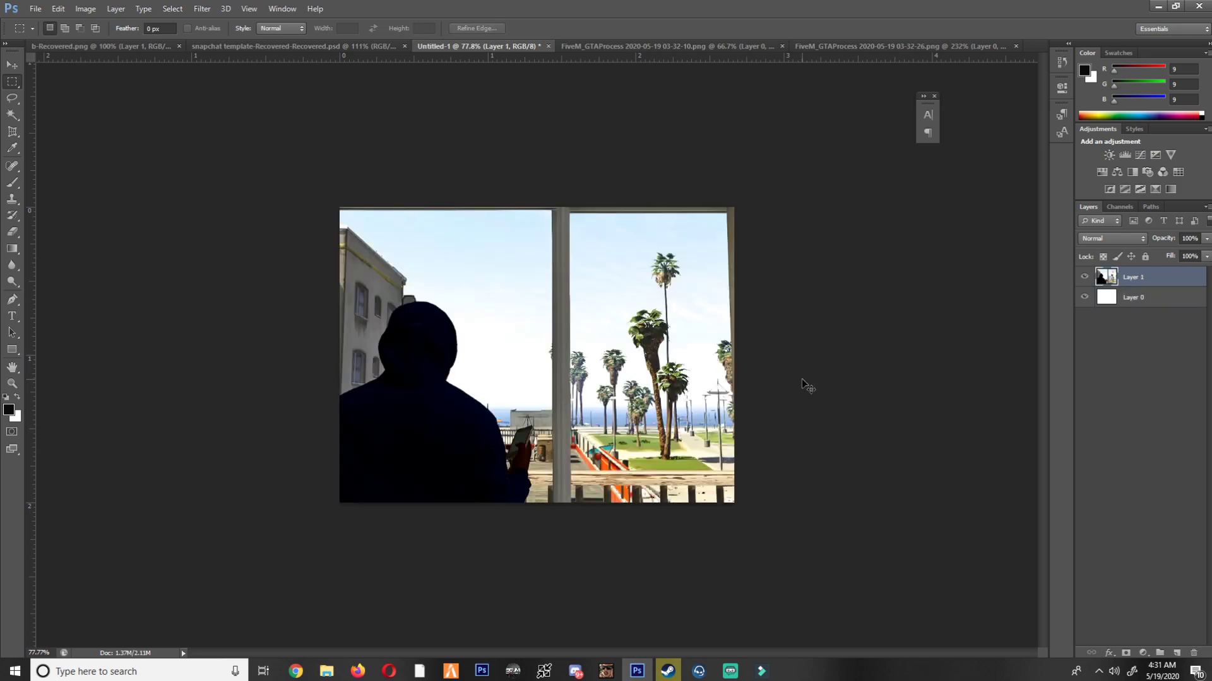
key("ctrl+shift+z")
key("ctrl+shift+z")
scroll(610, 351, "up", 1)
scroll(610, 351, "up", 1)
scroll(609, 351, "down", 2)
key("alt")
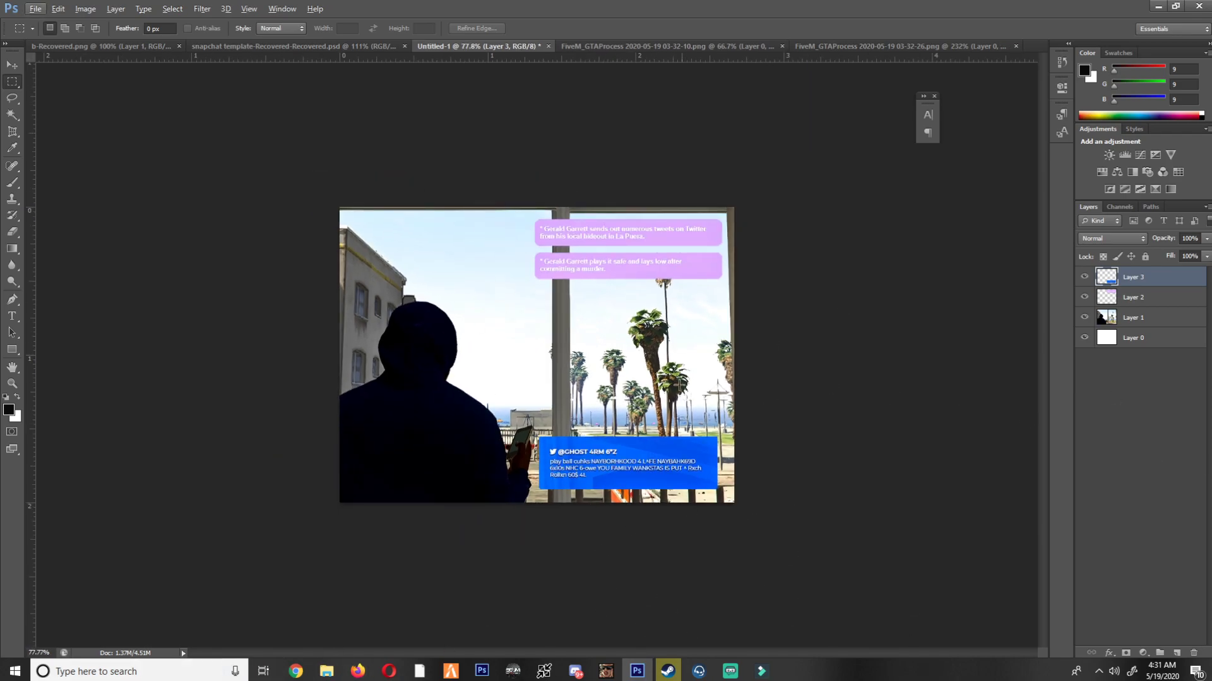
Delete Layer 3, Layer 2 and Layer 1 so that only the blank white Layer 0 remains.
key("Delete")
key("Delete")
key("Delete")
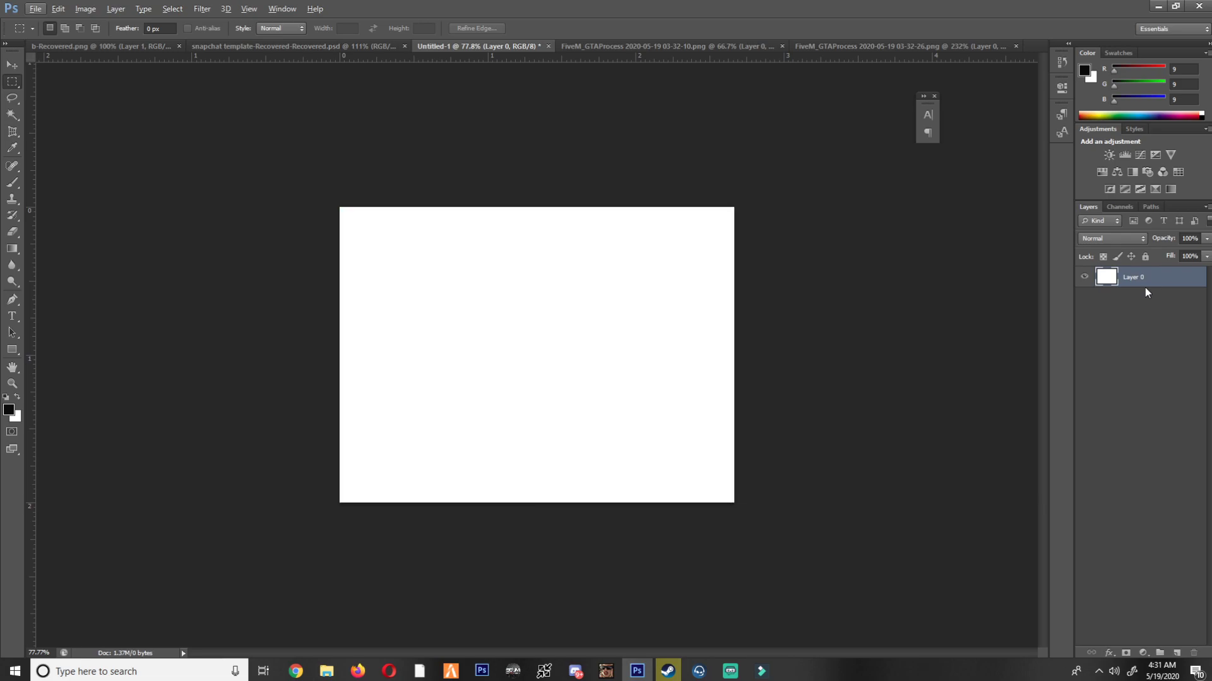
Review the size, resolution and colour settings for a new document without creating one.
left_click(35, 8)
left_click(911, 367)
left_click(36, 7)
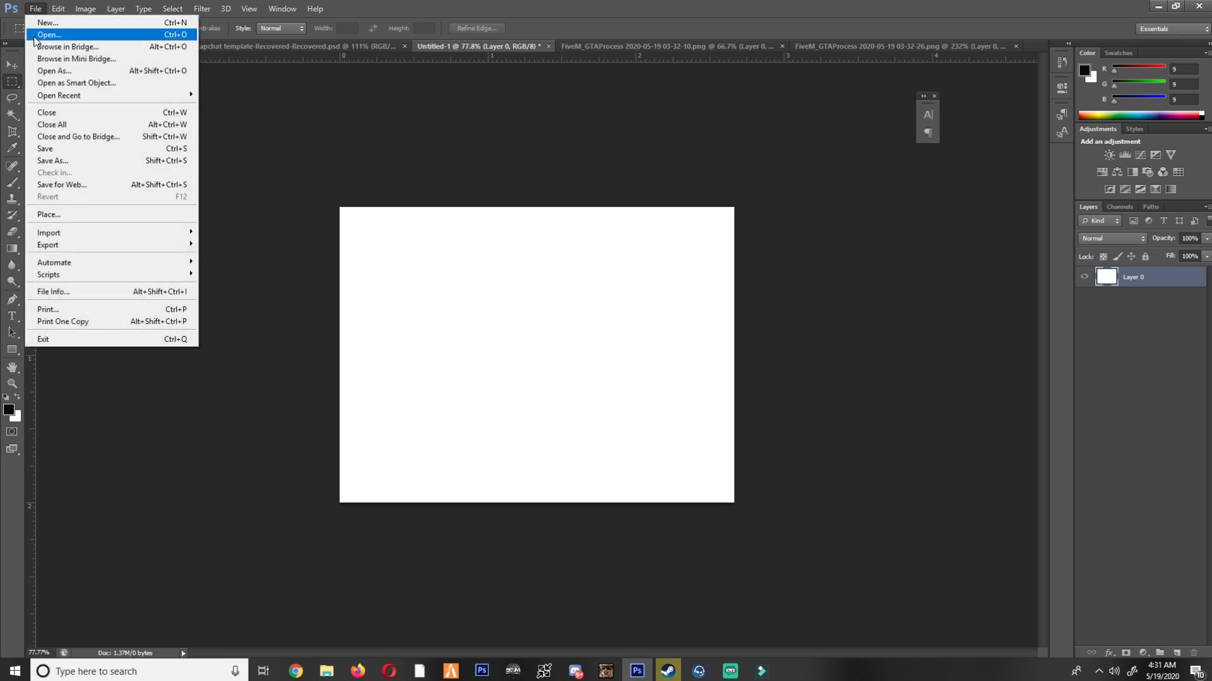
left_click(56, 26)
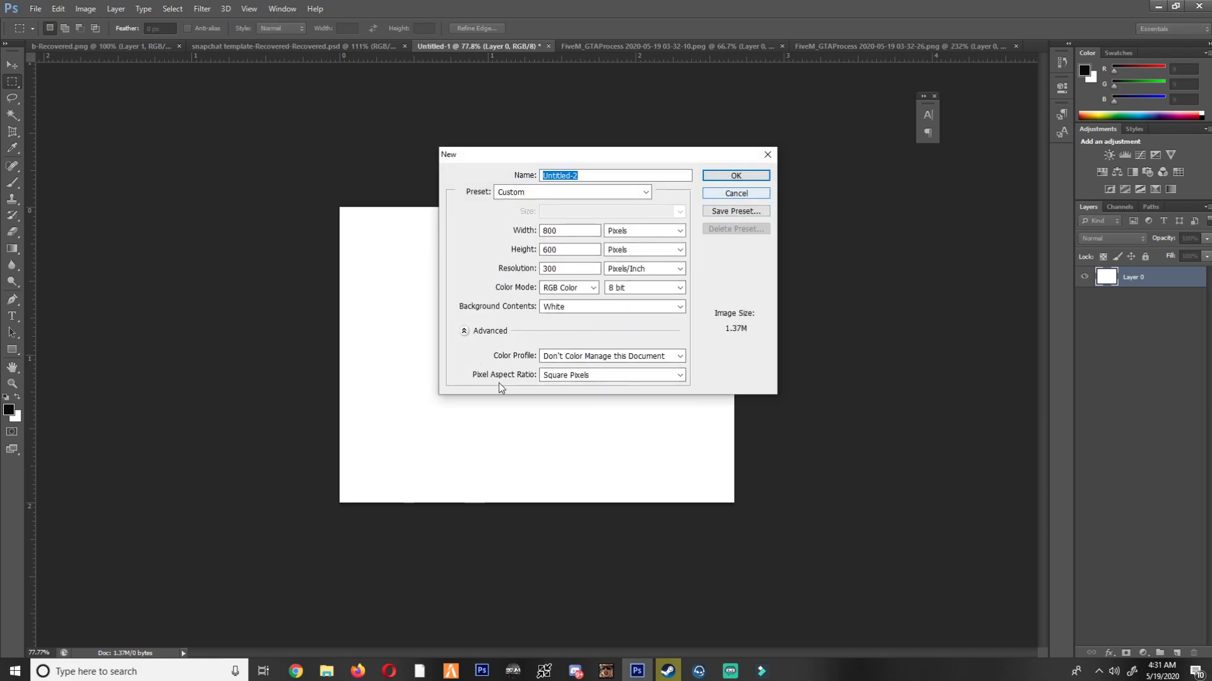
left_click(721, 196)
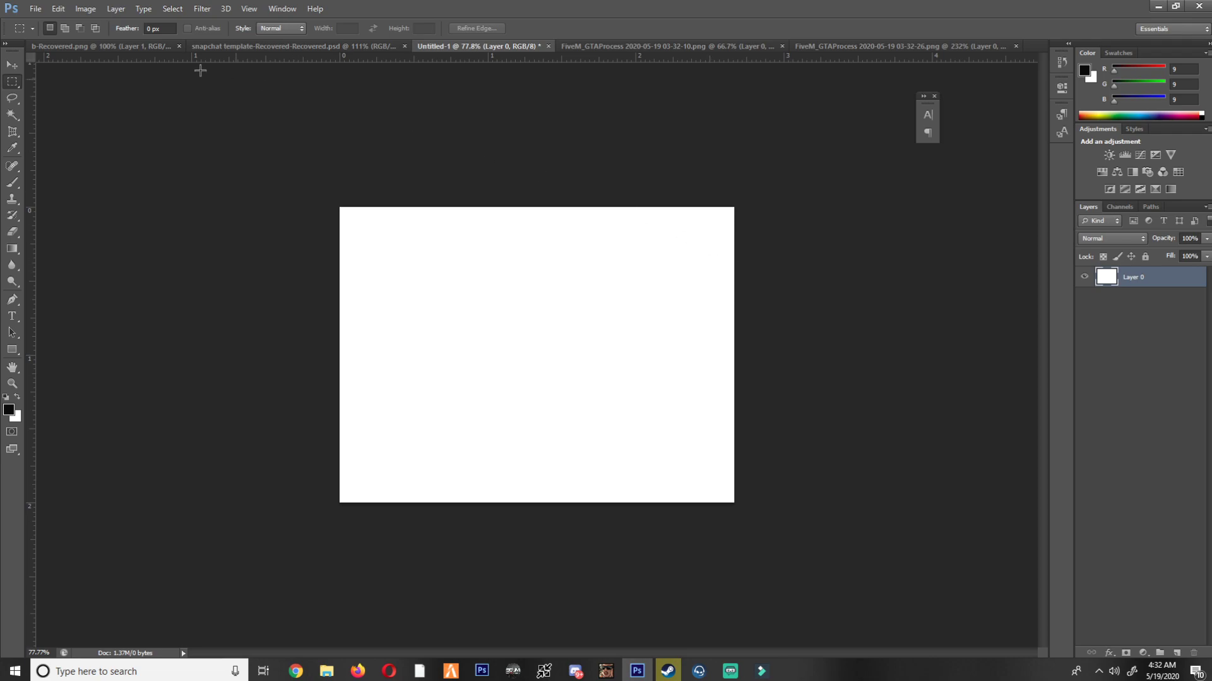
left_click(35, 8)
left_click(44, 34)
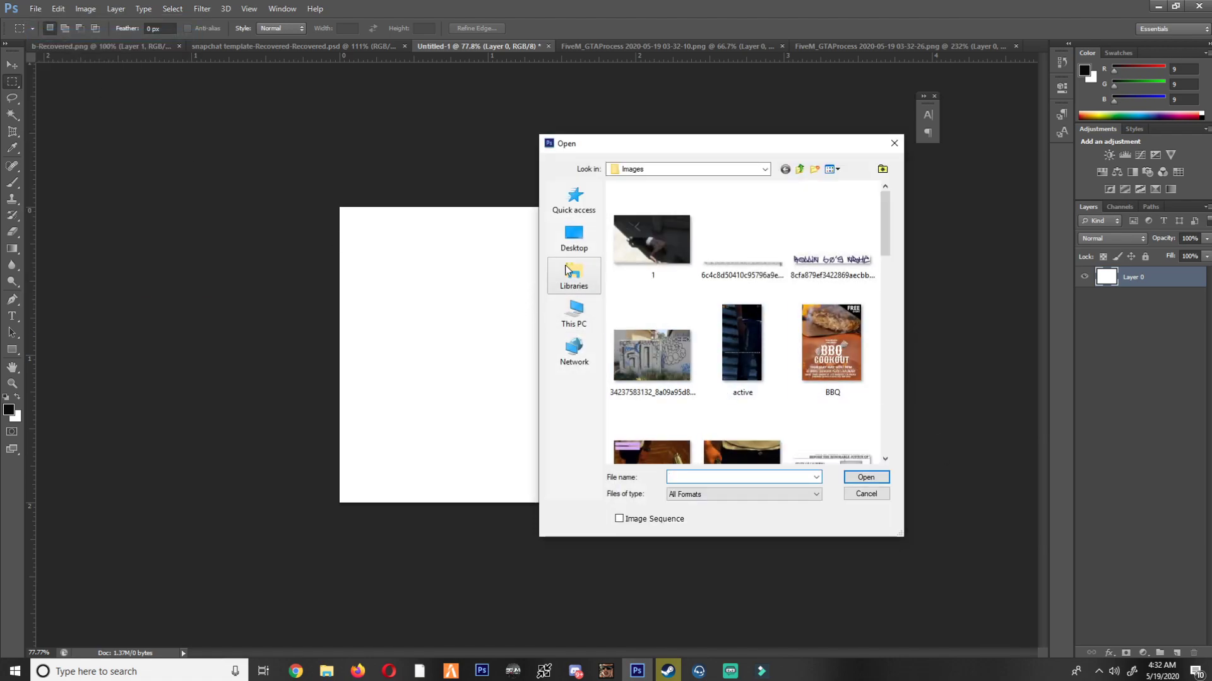
left_click(573, 240)
scroll(820, 330, "down", 5)
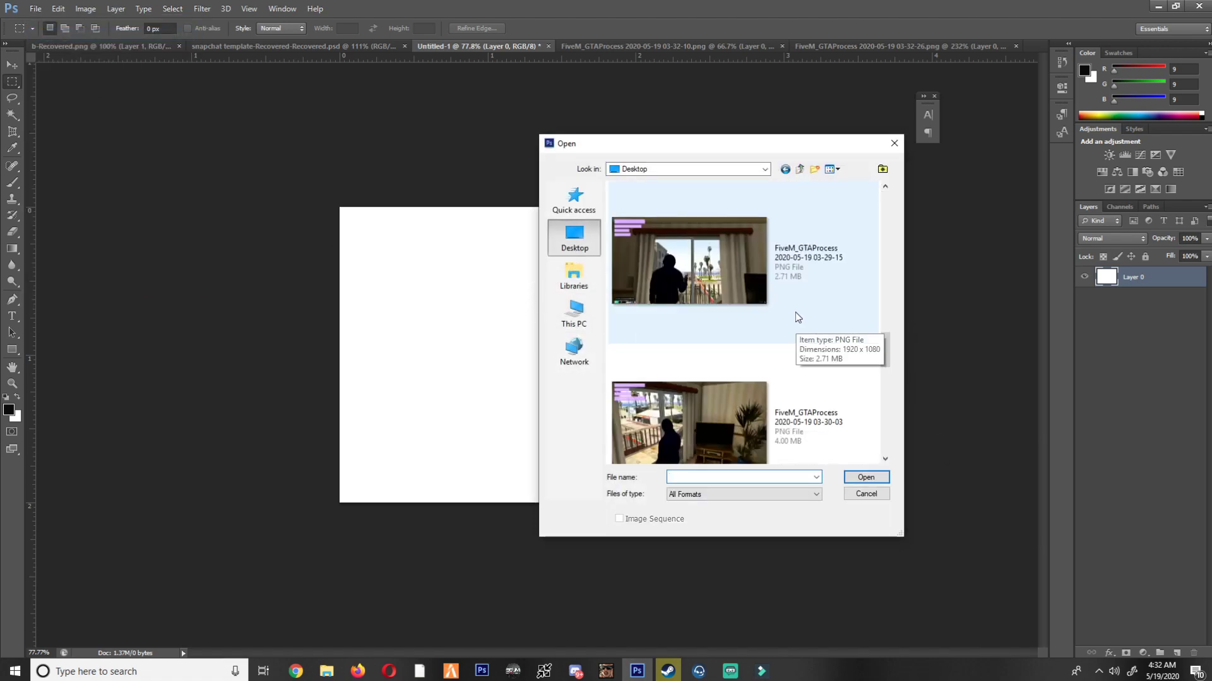
left_click(744, 245)
double_click(744, 245)
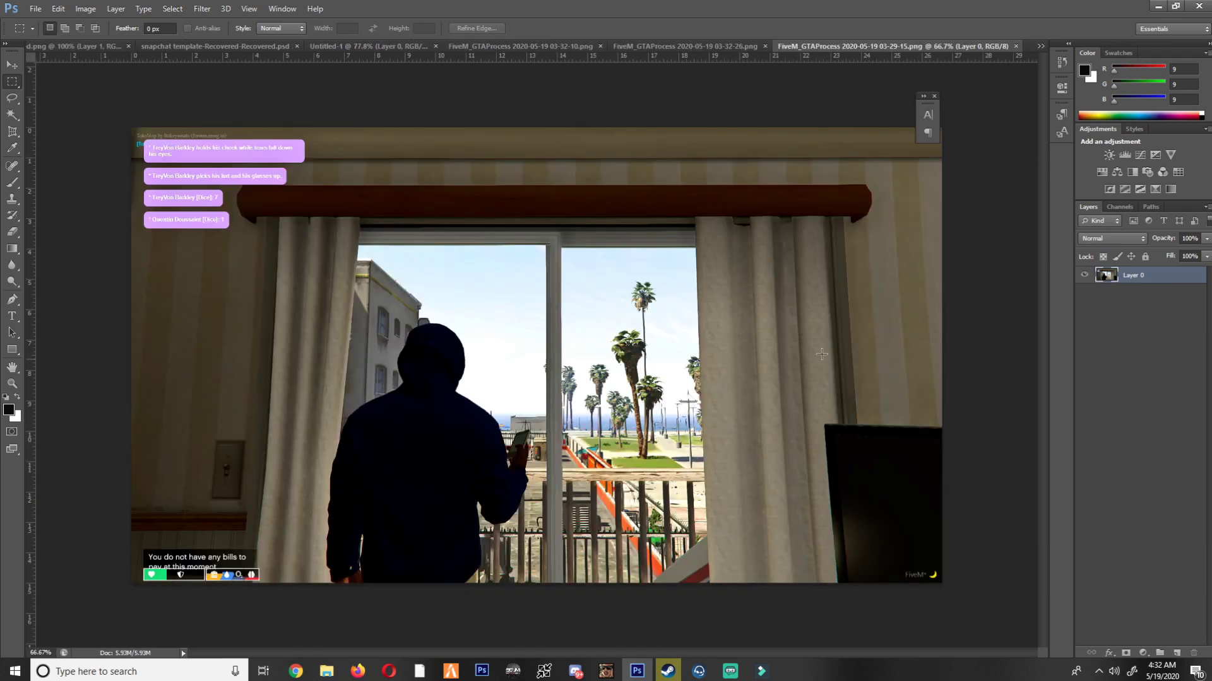
Select a rectangular area covering the hooded figure's upper body, the window and part of the far curtain with the Rectangular Marquee.
scroll(519, 304, "up", 4)
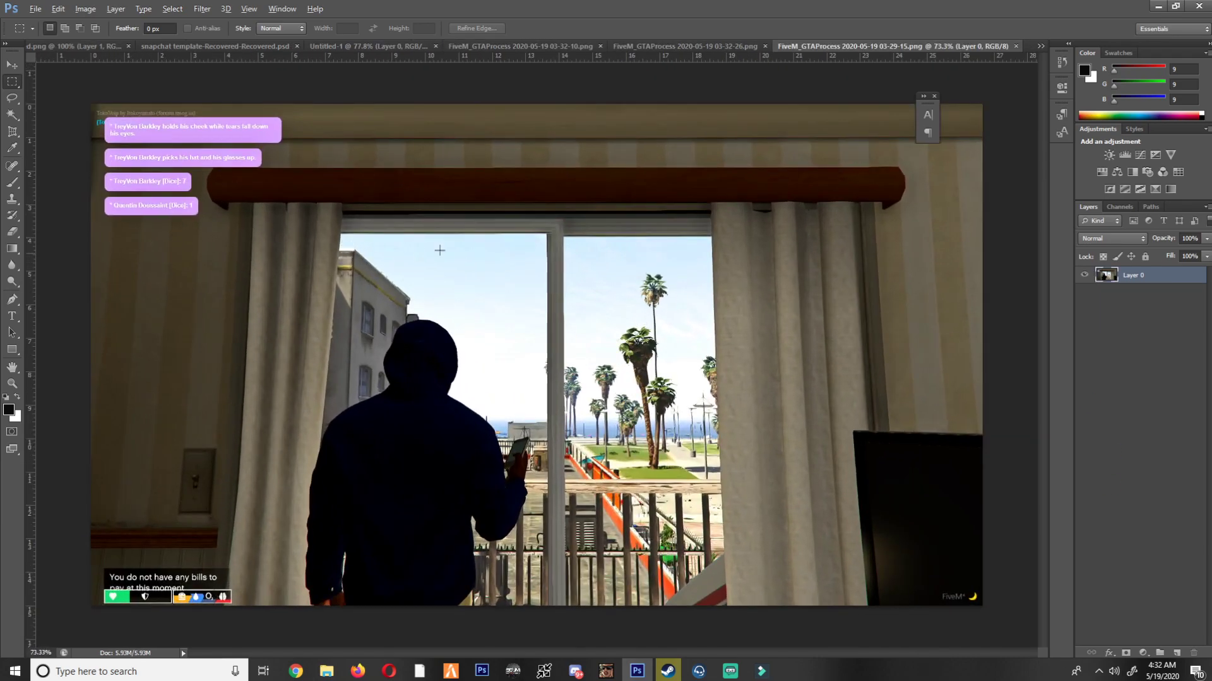
scroll(461, 248, "down", 2)
left_click_drag(291, 240, 542, 501)
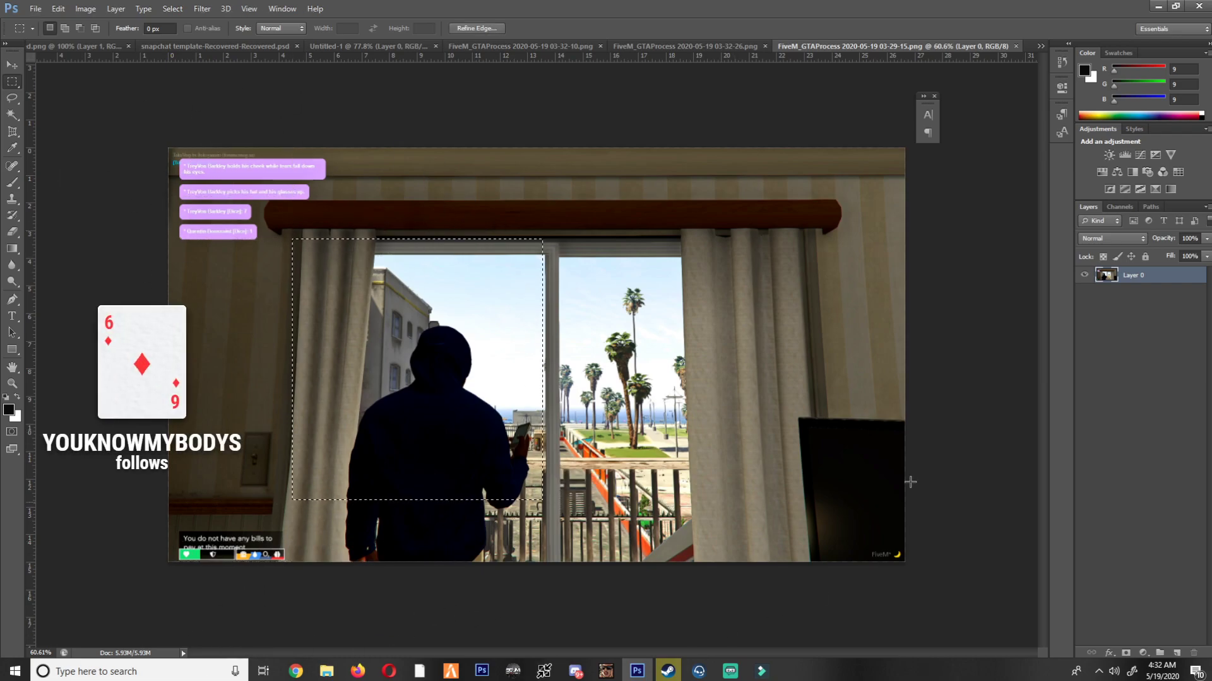
left_click(722, 492)
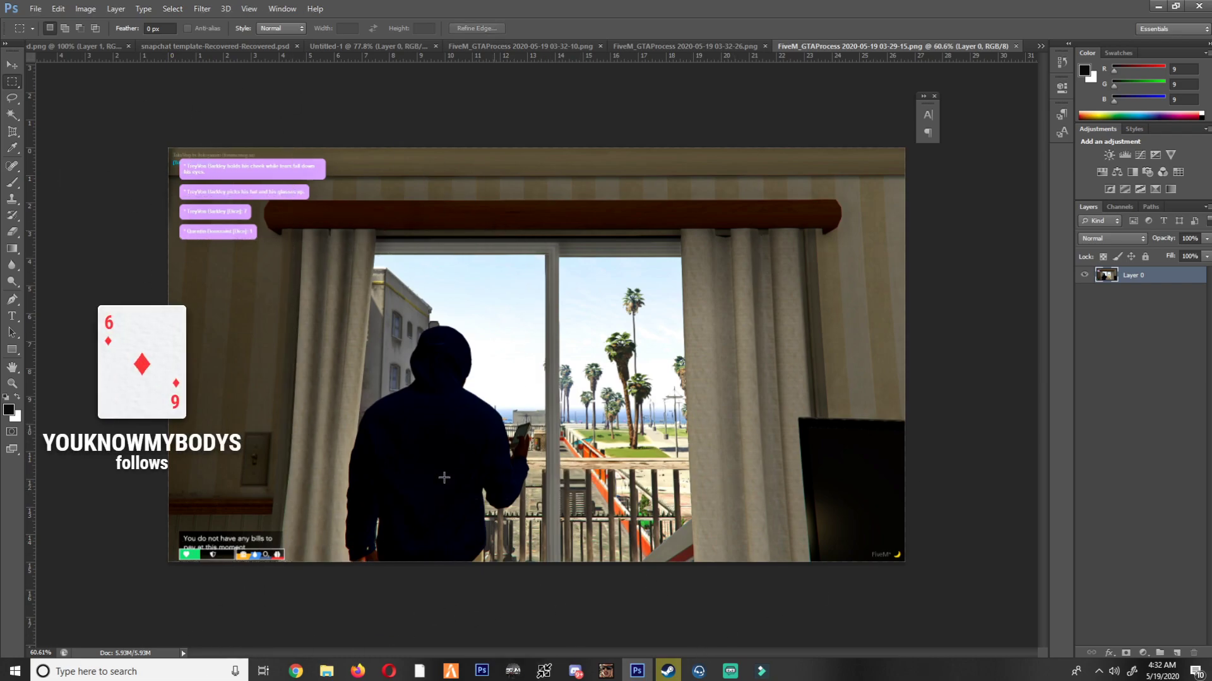
left_click_drag(775, 482, 376, 220)
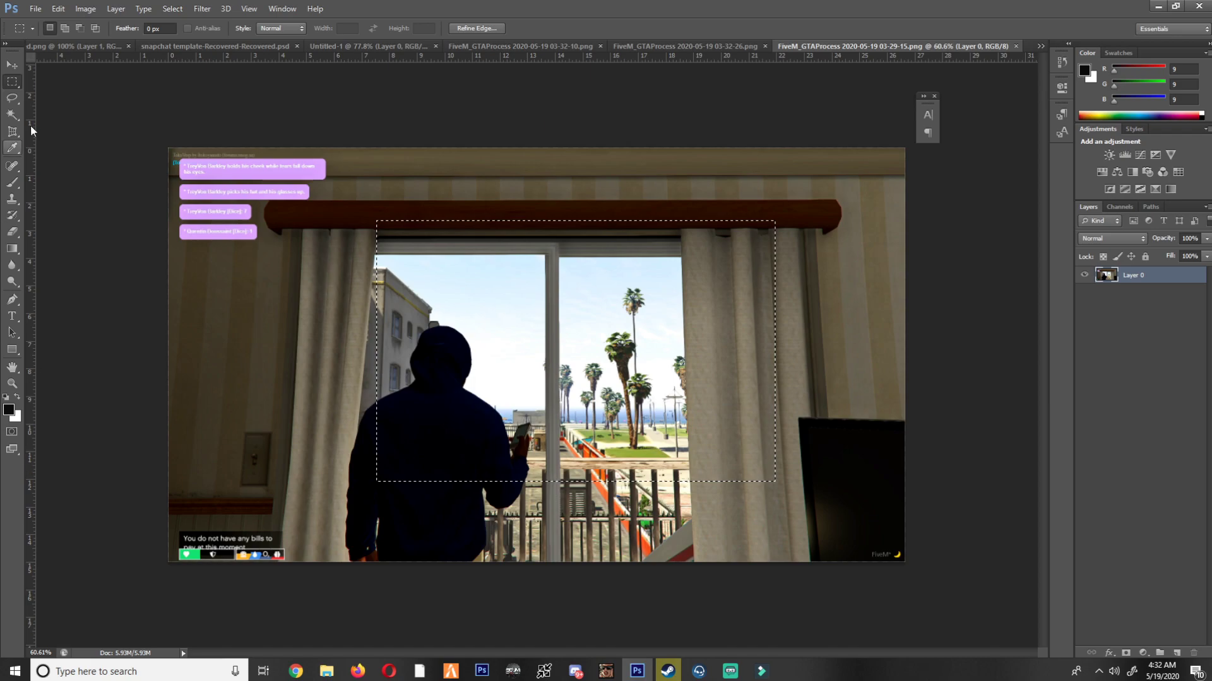
right_click(12, 82)
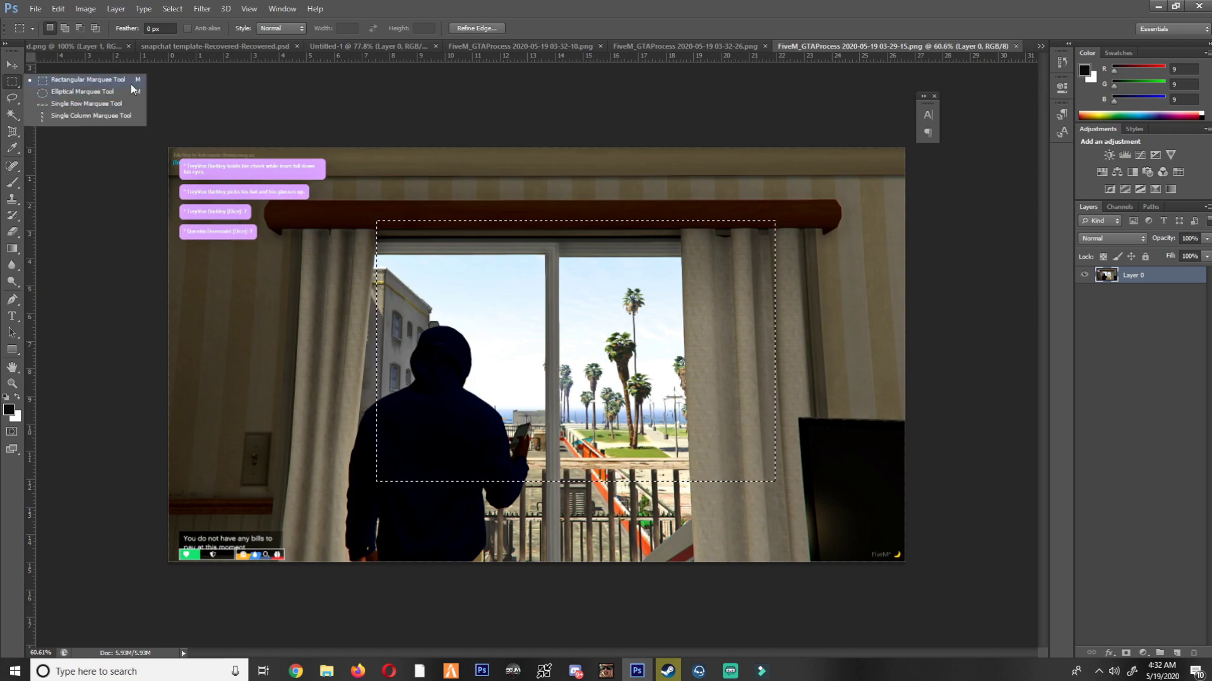
left_click(100, 82)
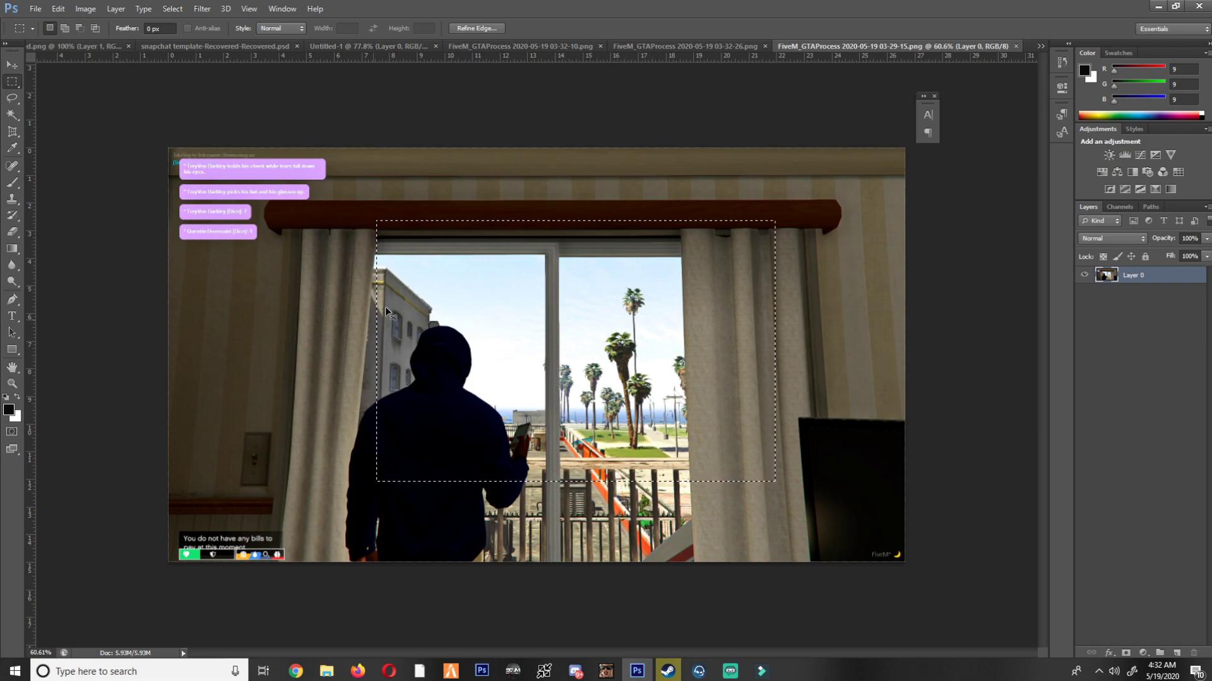
Copy the selected area into Untitled-1 as a new layer, and scale it to about 105% so the window scene fills the canvas.
left_click(358, 42)
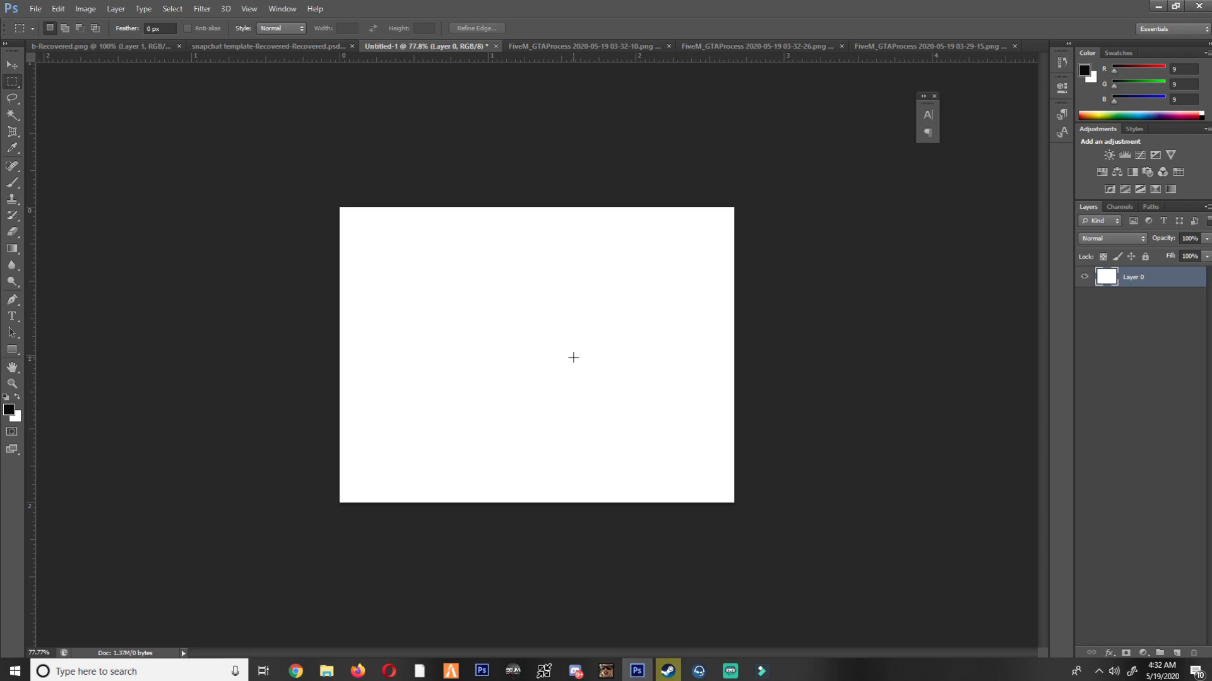
key("ctrl+v")
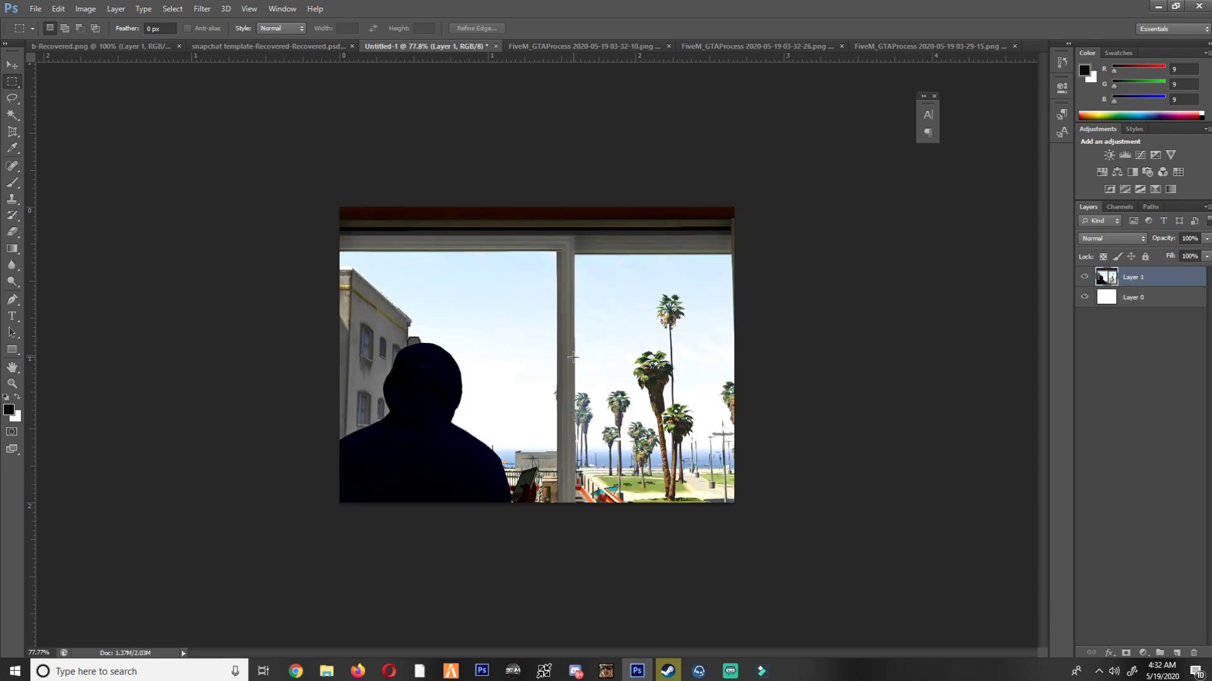
key("ctrl+t")
left_click_drag(709, 414, 709, 401)
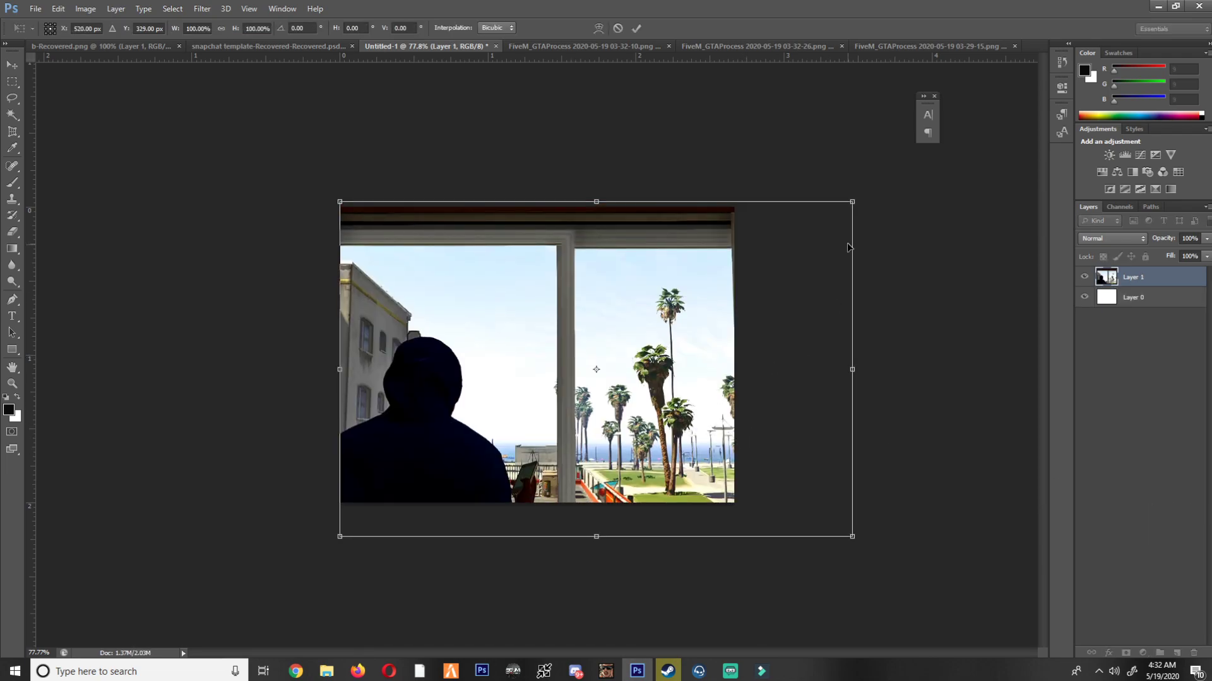
left_click_drag(848, 200, 808, 228)
left_click_drag(712, 347, 706, 323)
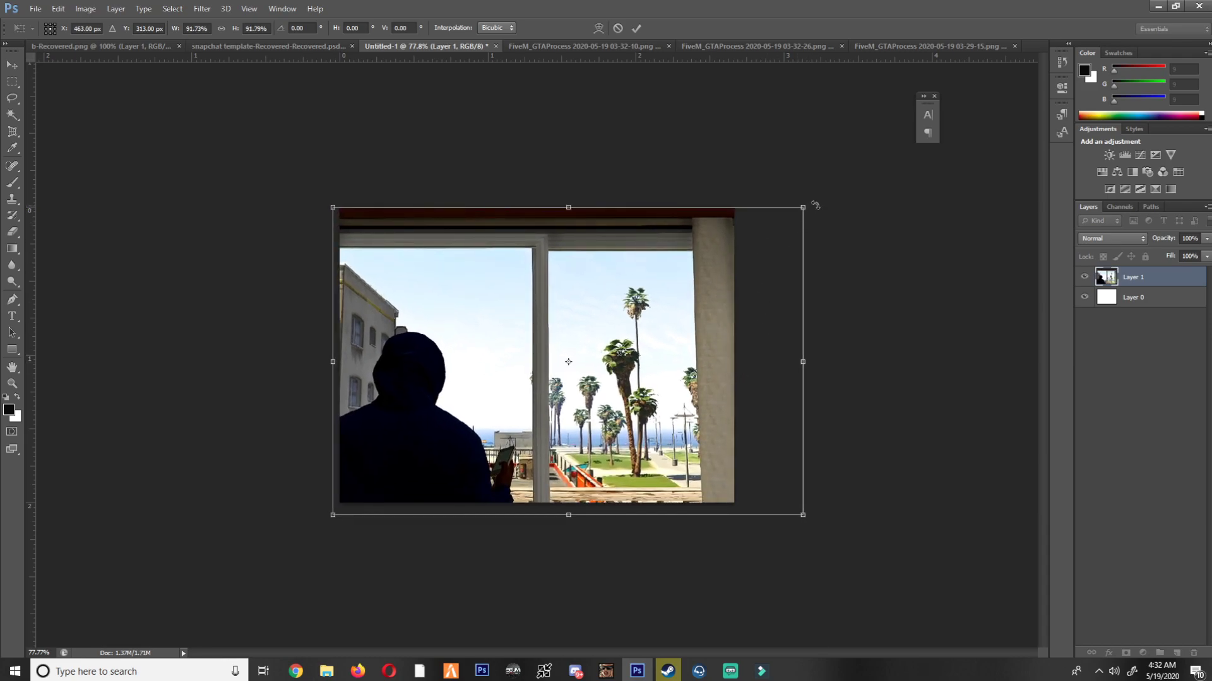
left_click_drag(806, 207, 885, 181)
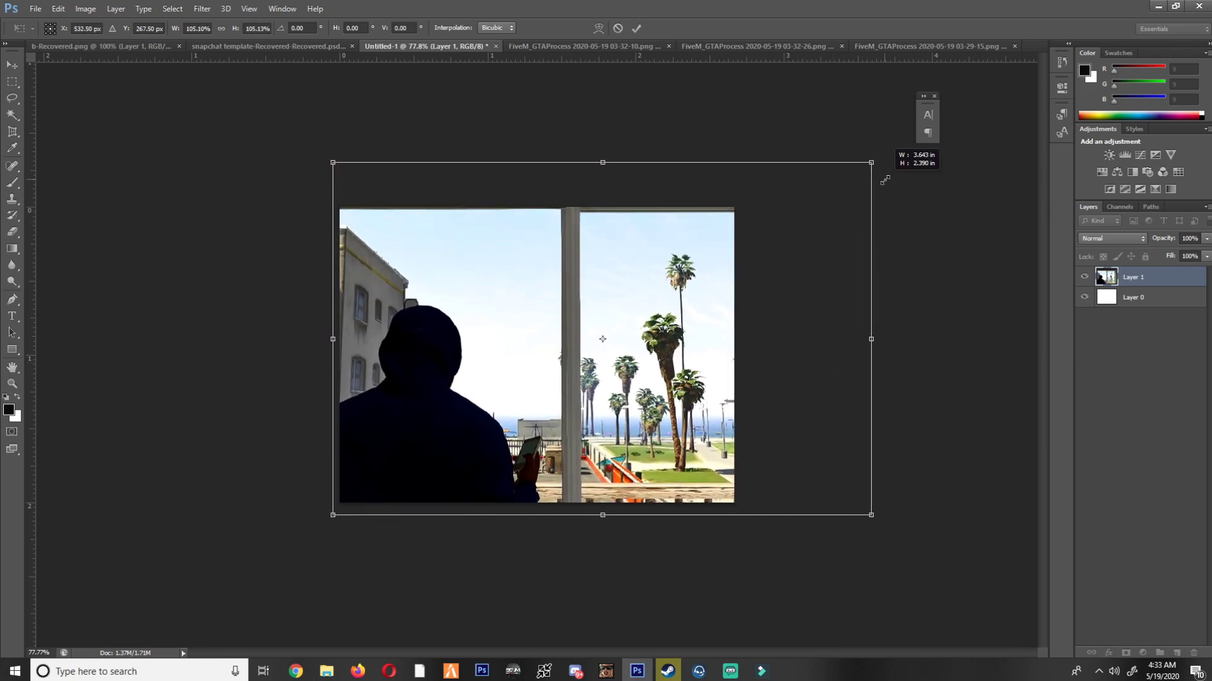
left_click(637, 27)
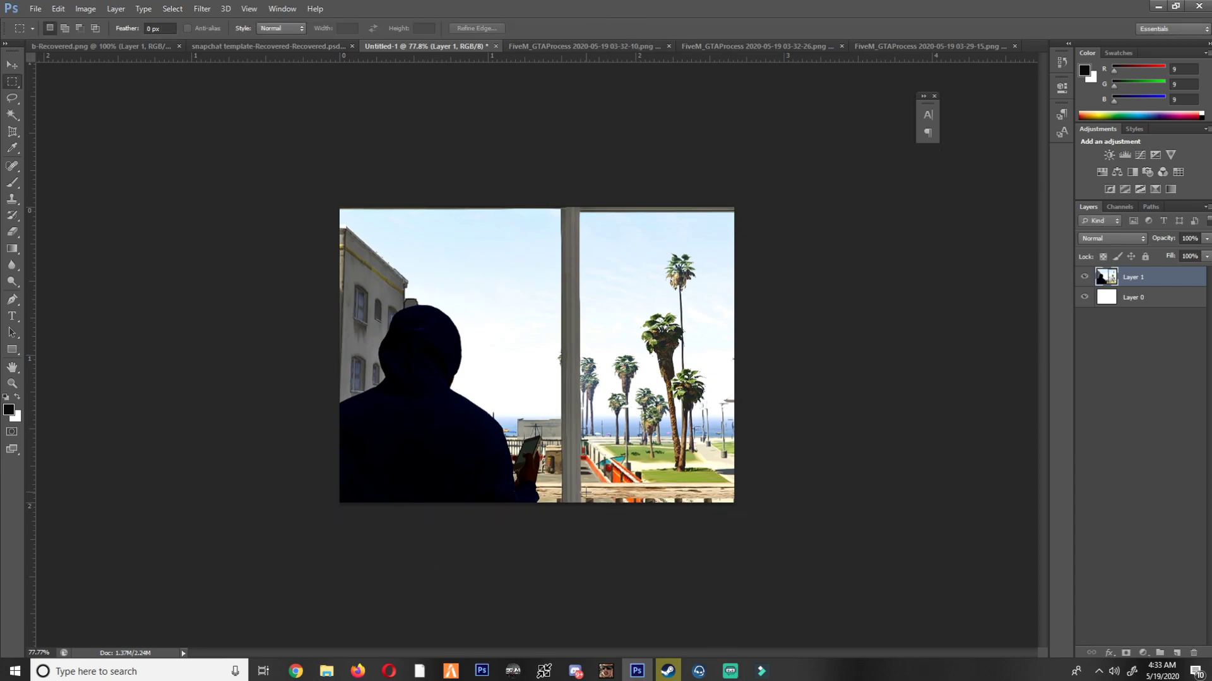
Examine the placed window scene up close, including the area around the vertical window frame.
scroll(625, 372, "up", 3)
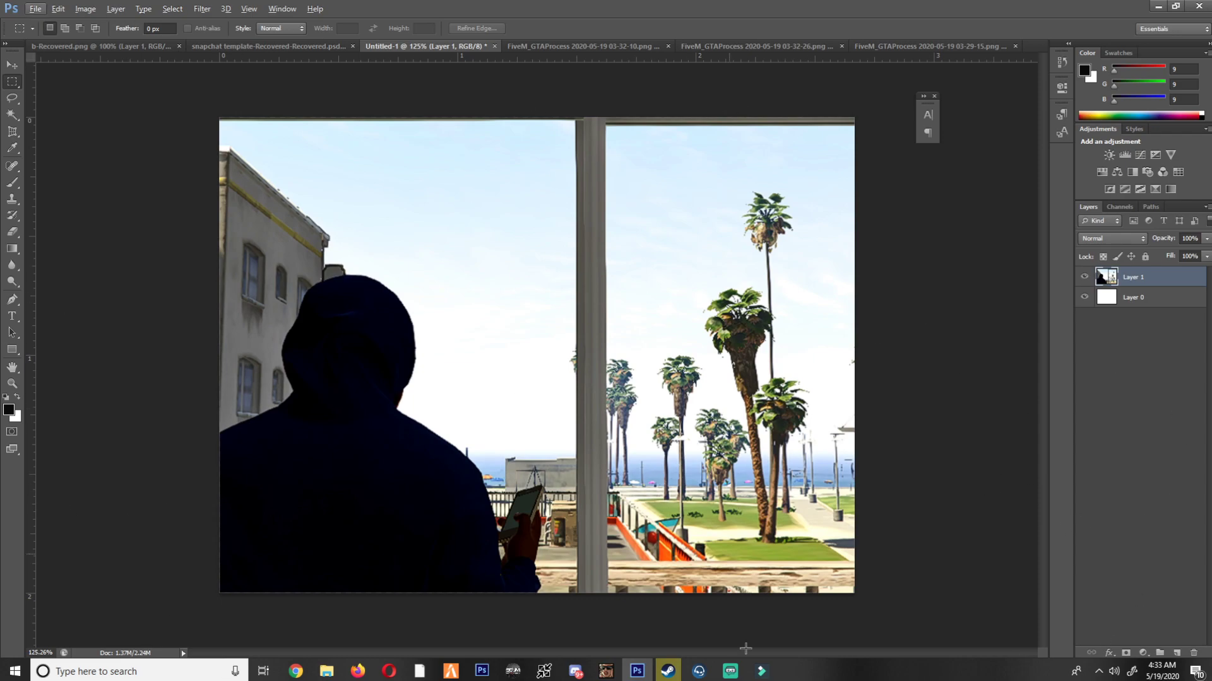
scroll(535, 363, "up", 1)
scroll(528, 506, "up", 1)
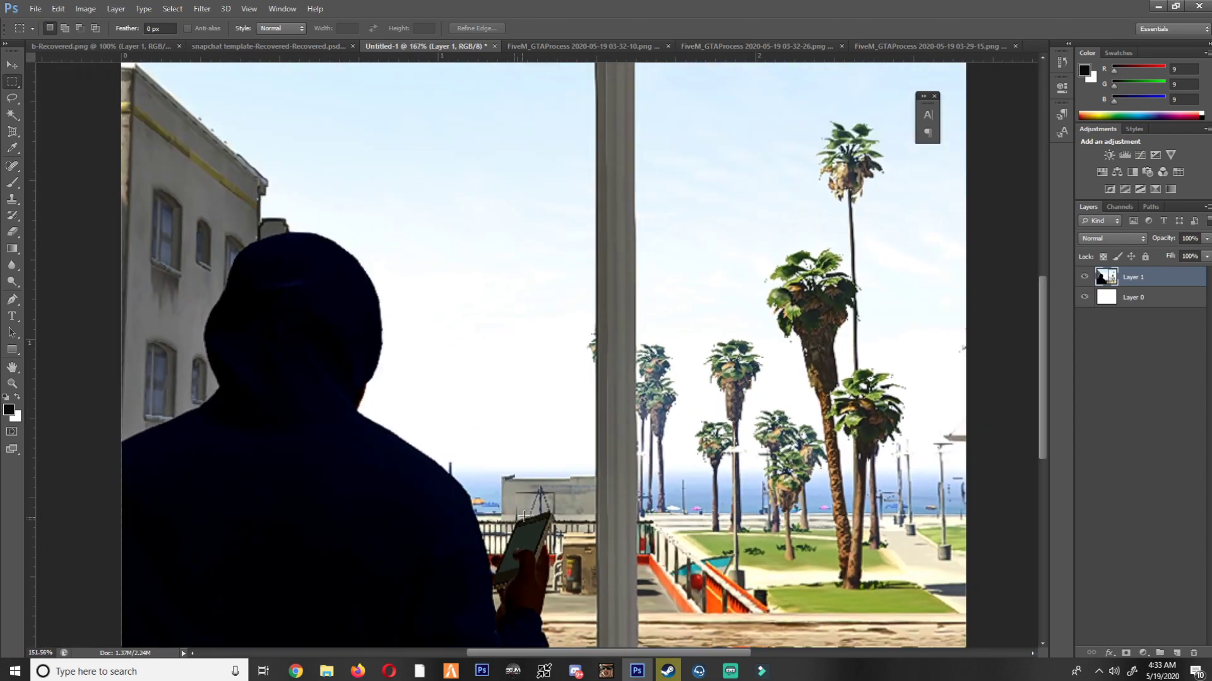
scroll(528, 506, "down", 2)
scroll(290, 336, "up", 1)
scroll(290, 336, "down", 2)
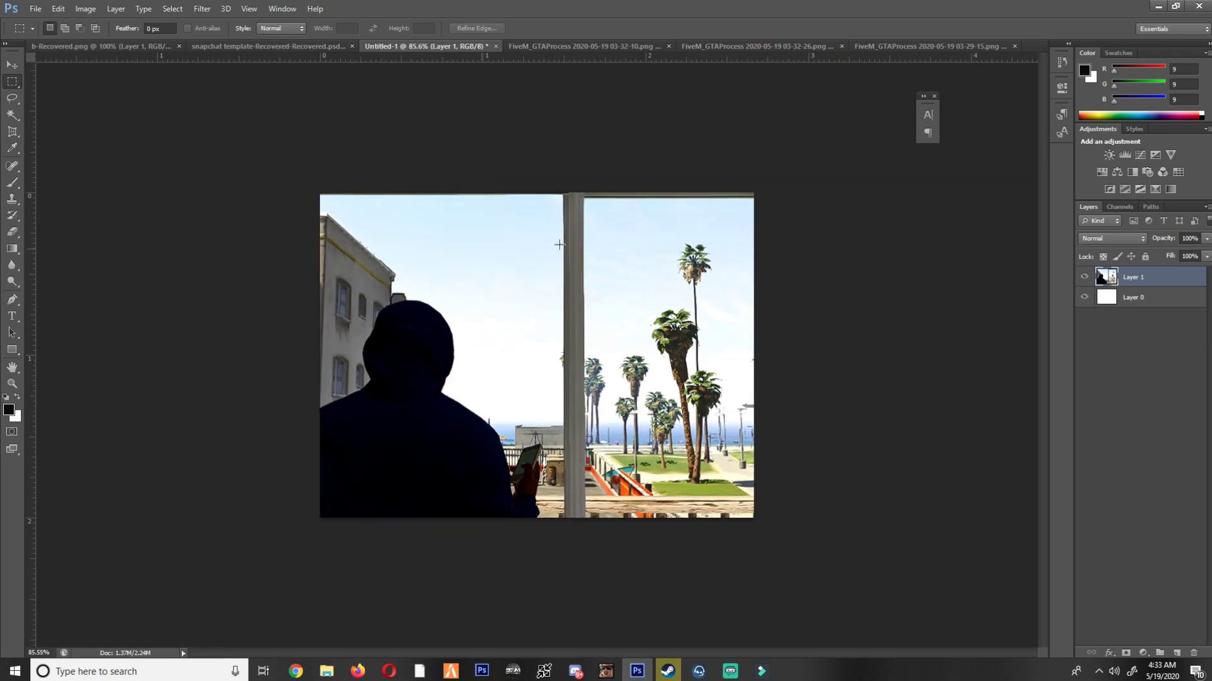
left_click_drag(548, 163, 640, 599)
left_click(540, 400)
left_click(560, 47)
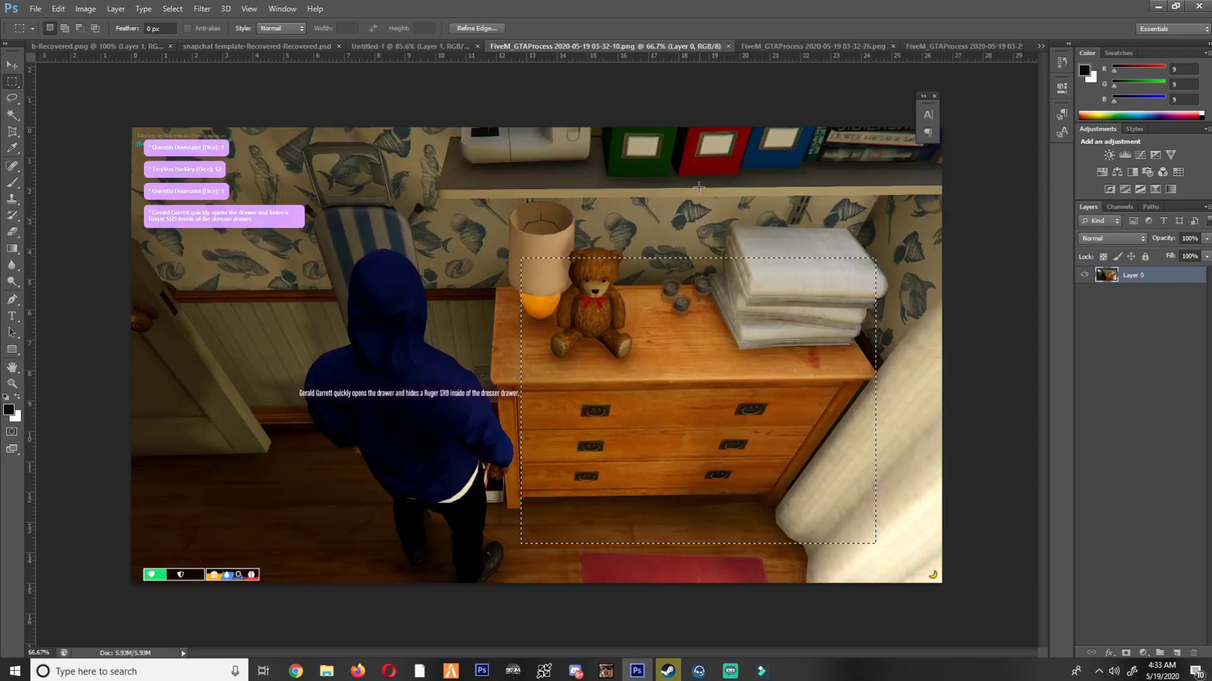
left_click(36, 8)
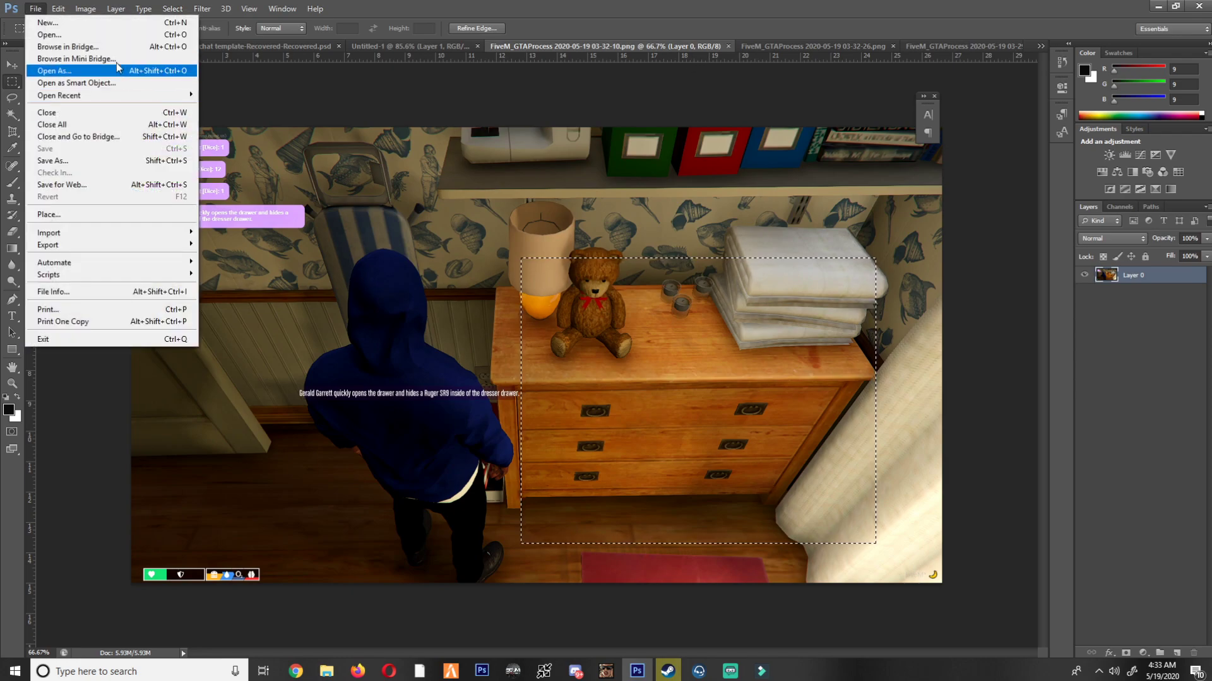
left_click(113, 35)
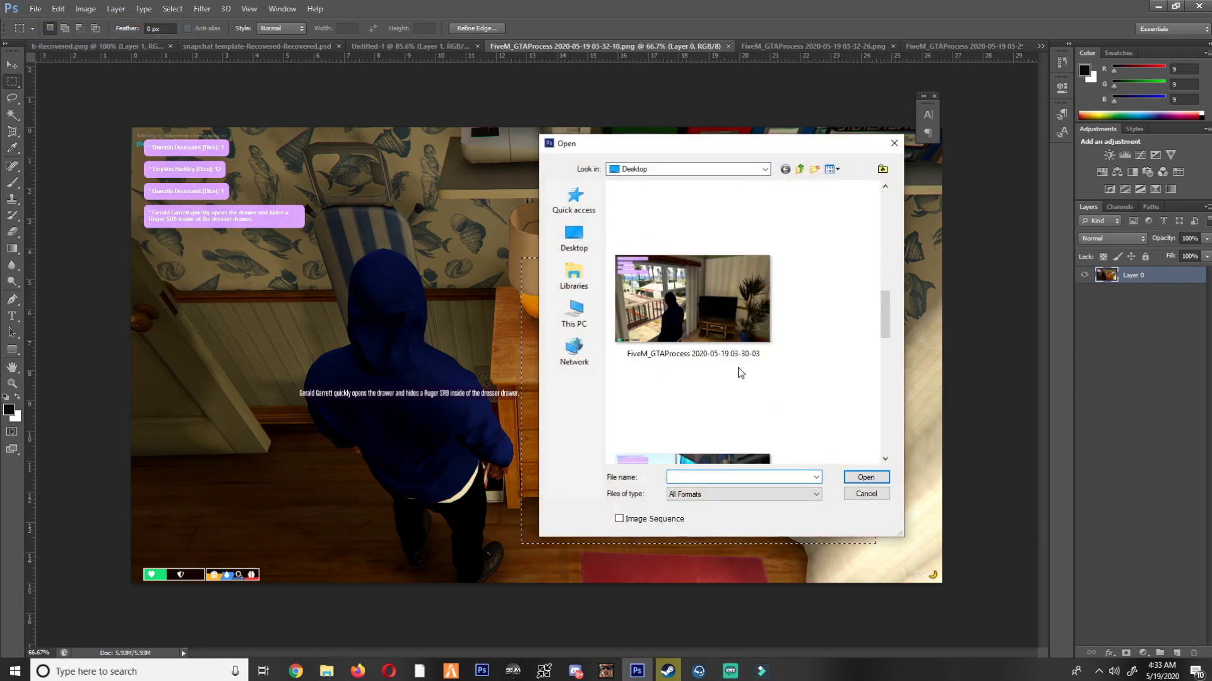
scroll(672, 324, "down", 2)
scroll(685, 321, "up", 2)
scroll(685, 322, "down", 3)
left_click(686, 322)
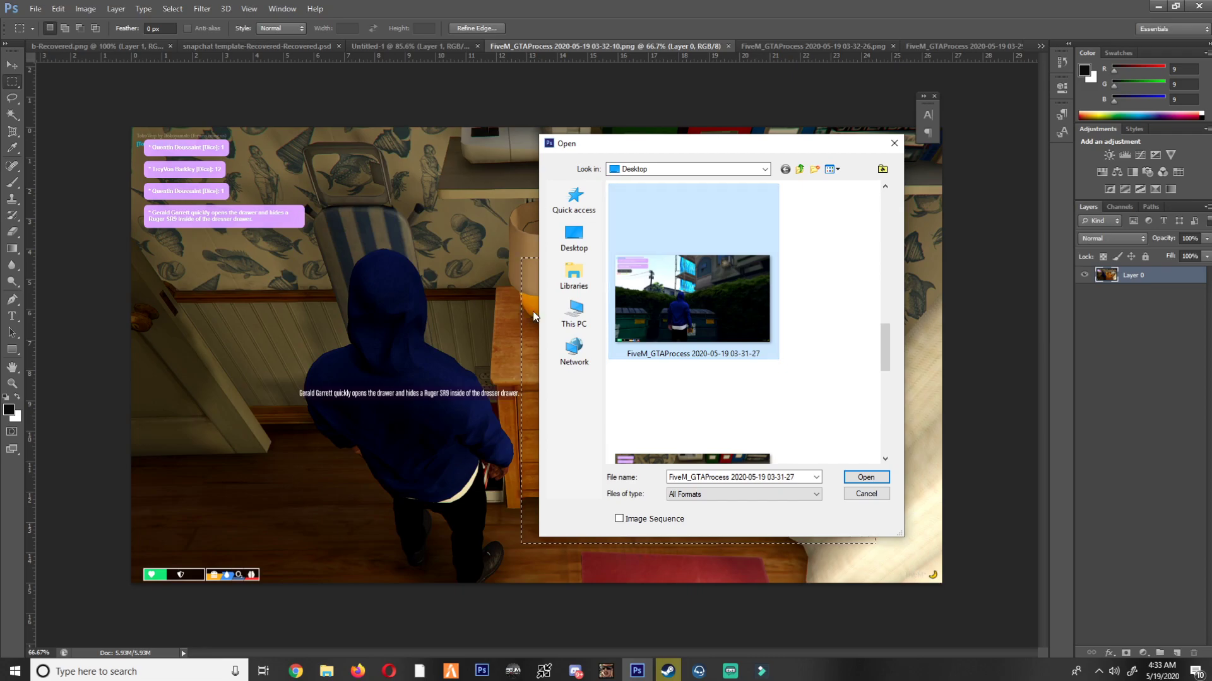
double_click(723, 297)
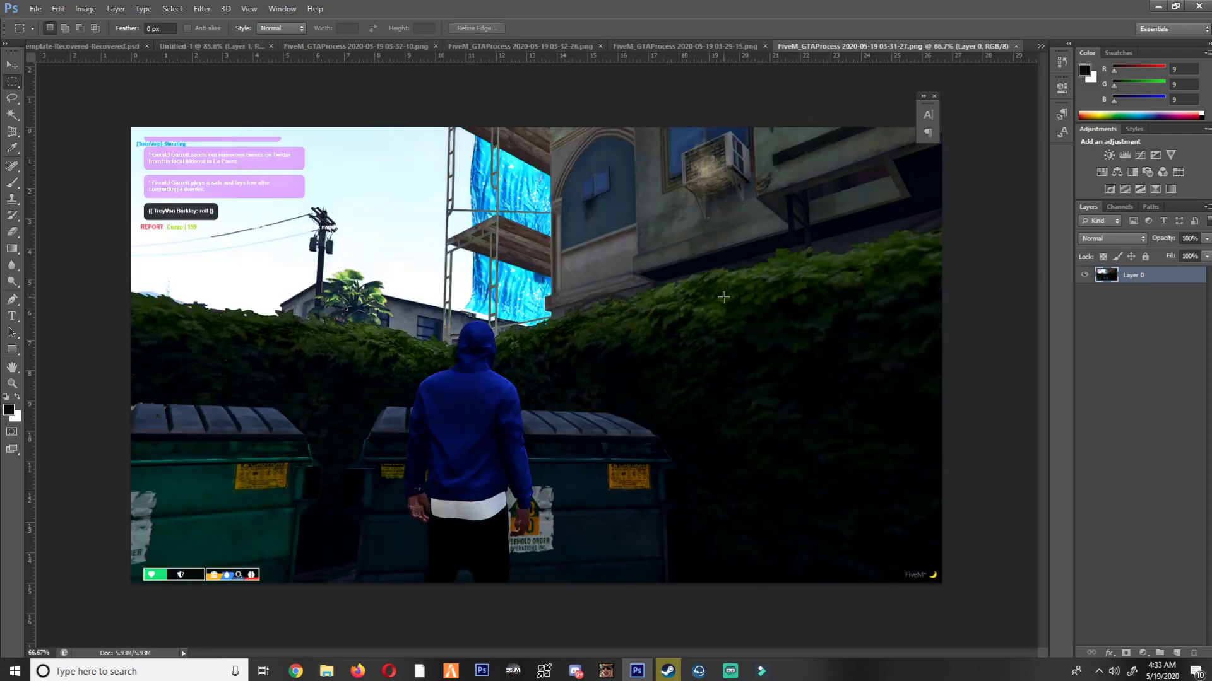
Examine the purple roleplay text boxes in the screenshot's upper-left corner up close.
scroll(217, 173, "up", 5)
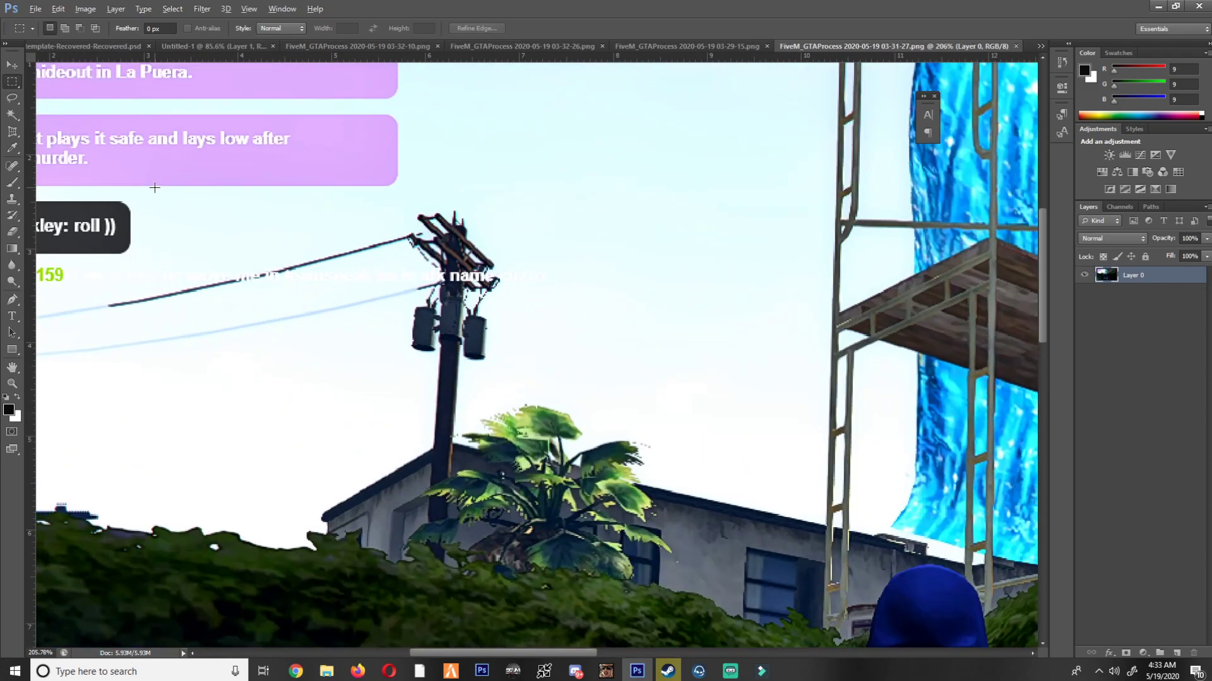
scroll(217, 172, "down", 5)
scroll(218, 173, "up", 4)
scroll(142, 108, "up", 4)
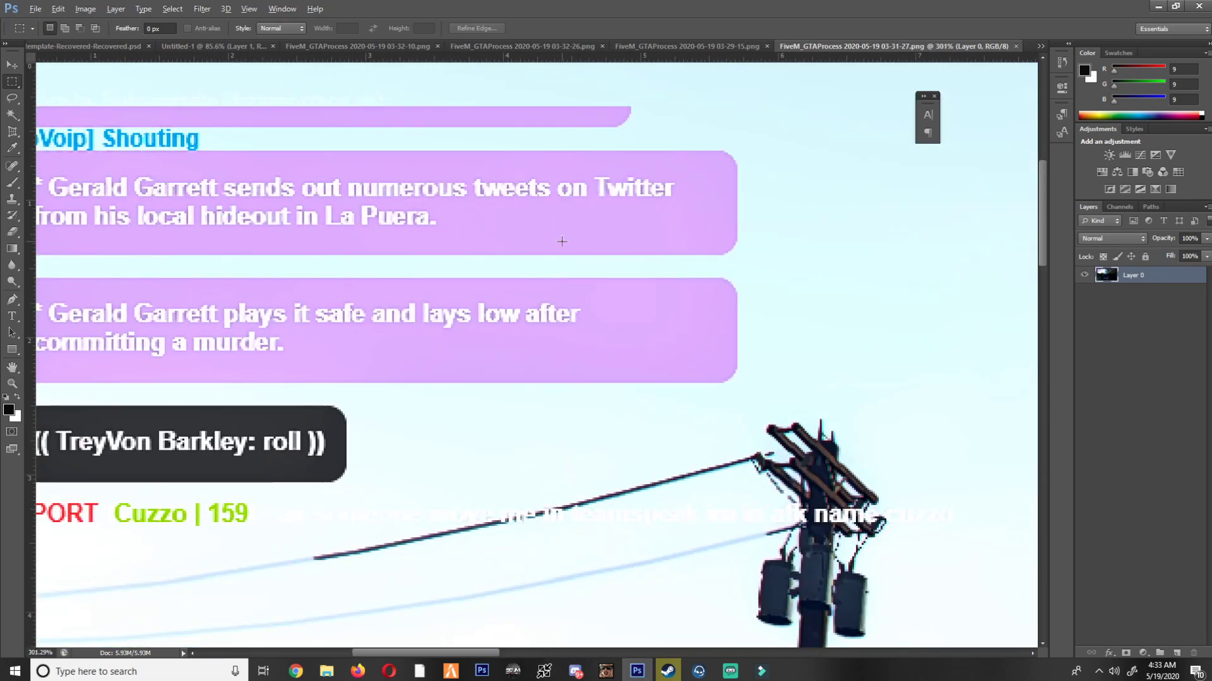
scroll(750, 273, "down", 1)
scroll(750, 272, "down", 2)
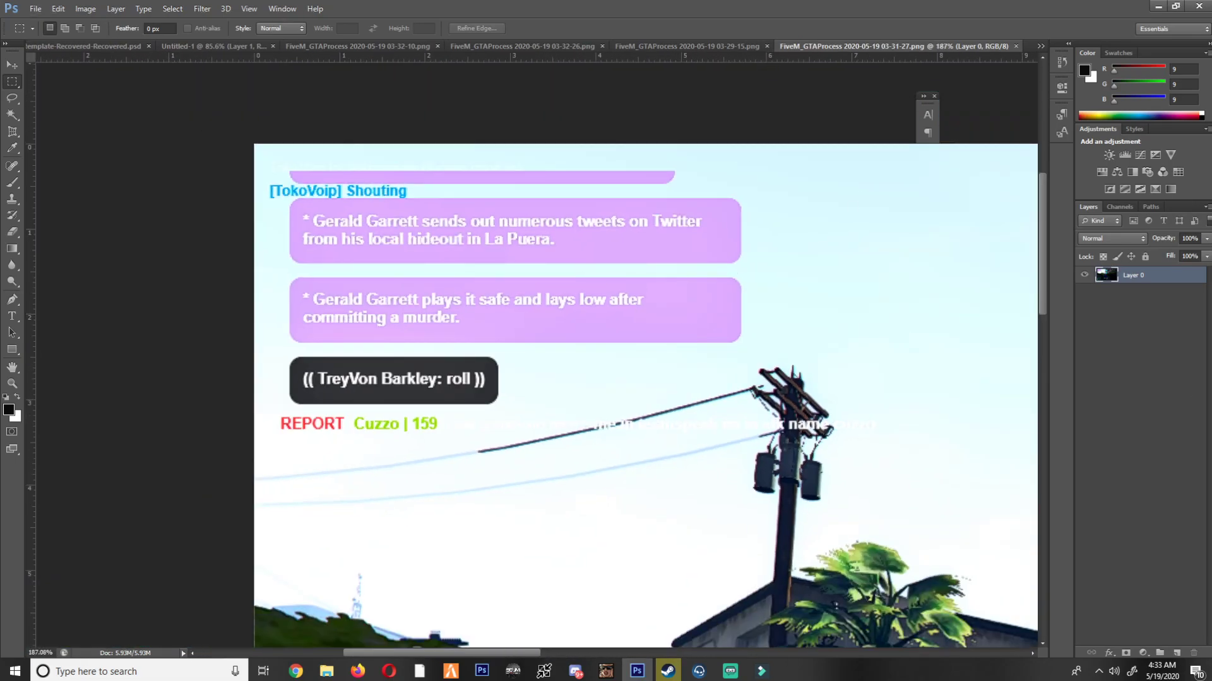
scroll(497, 355, "down", 3)
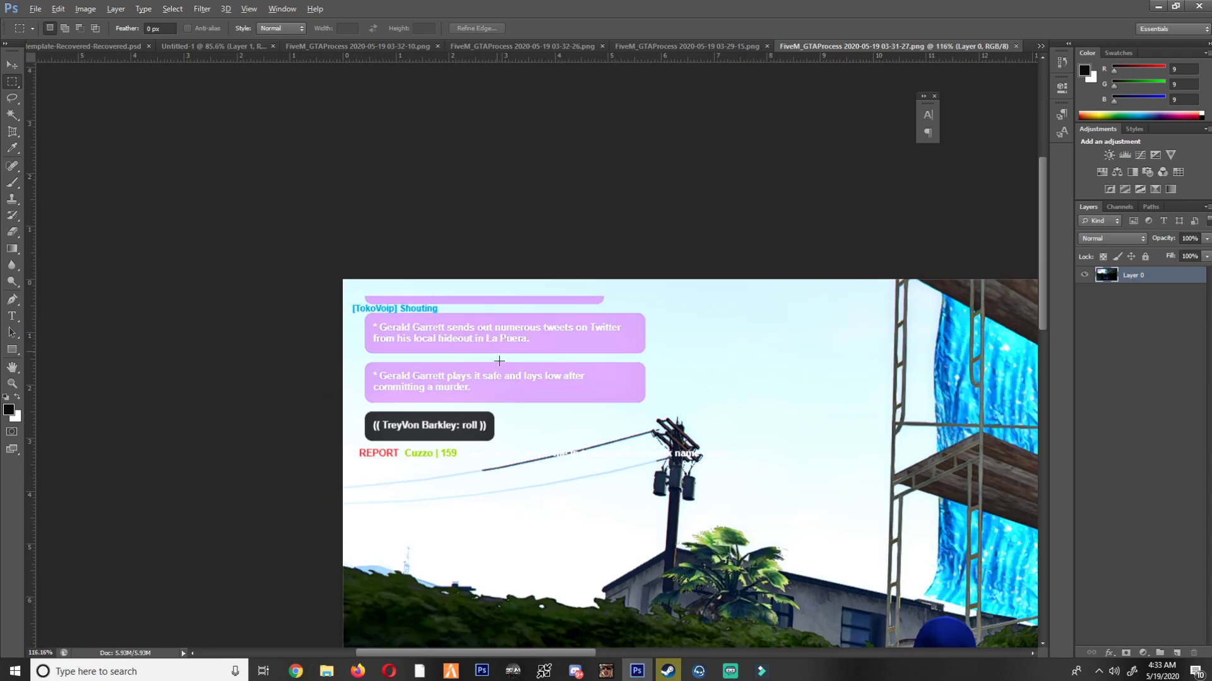
scroll(497, 355, "down", 3)
key("alt")
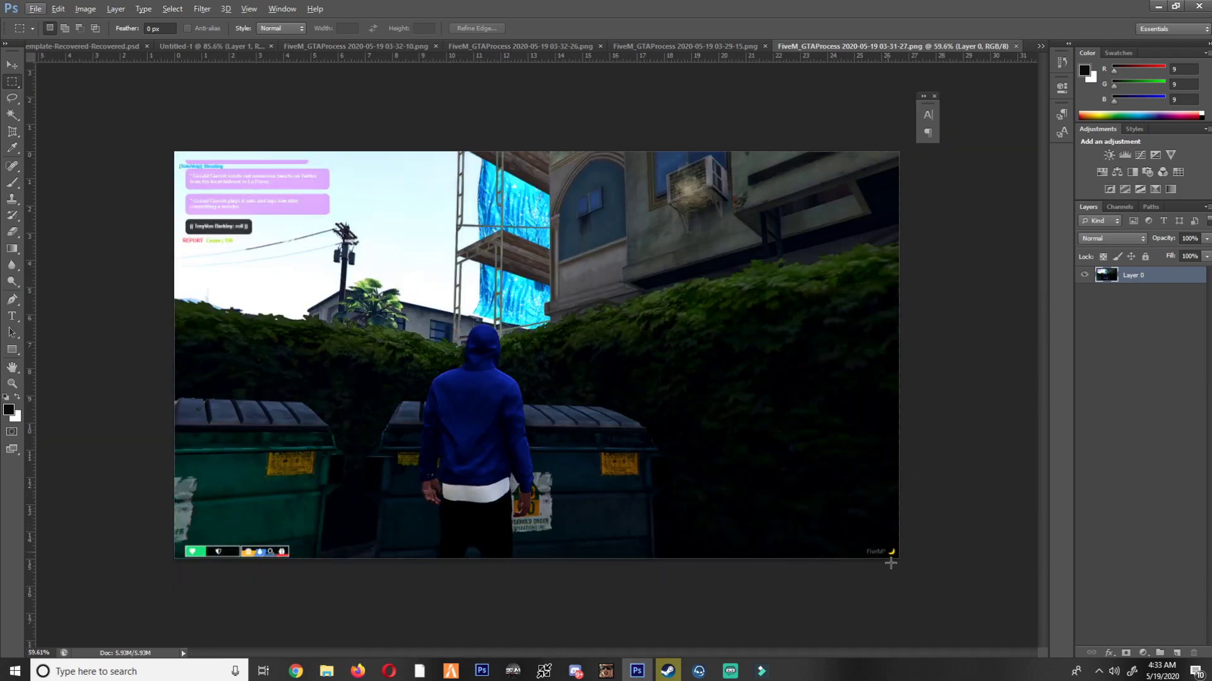
left_click(695, 47)
left_click(593, 48)
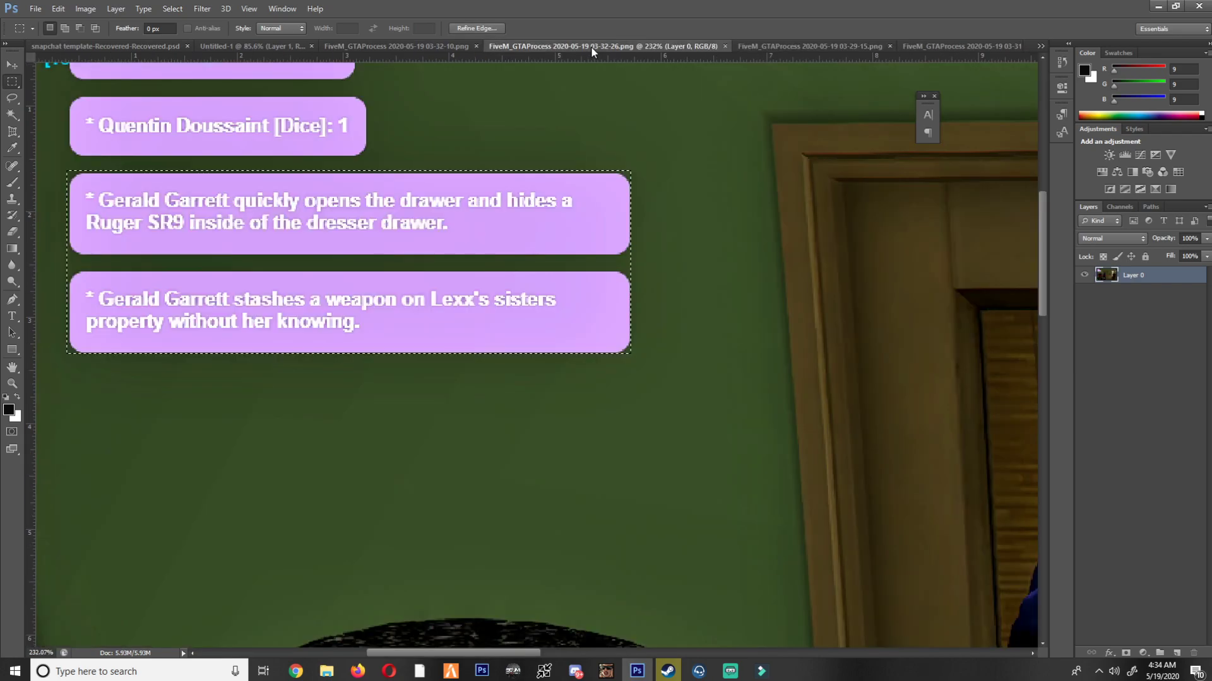
left_click(433, 44)
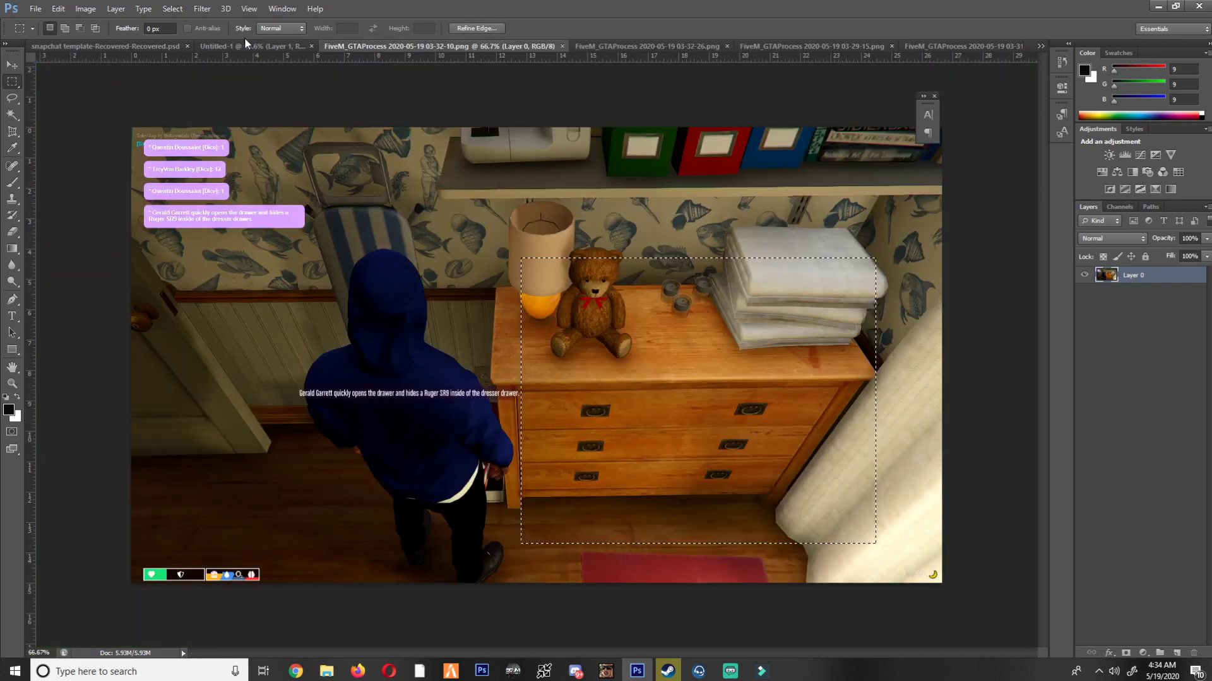
left_click(1041, 46)
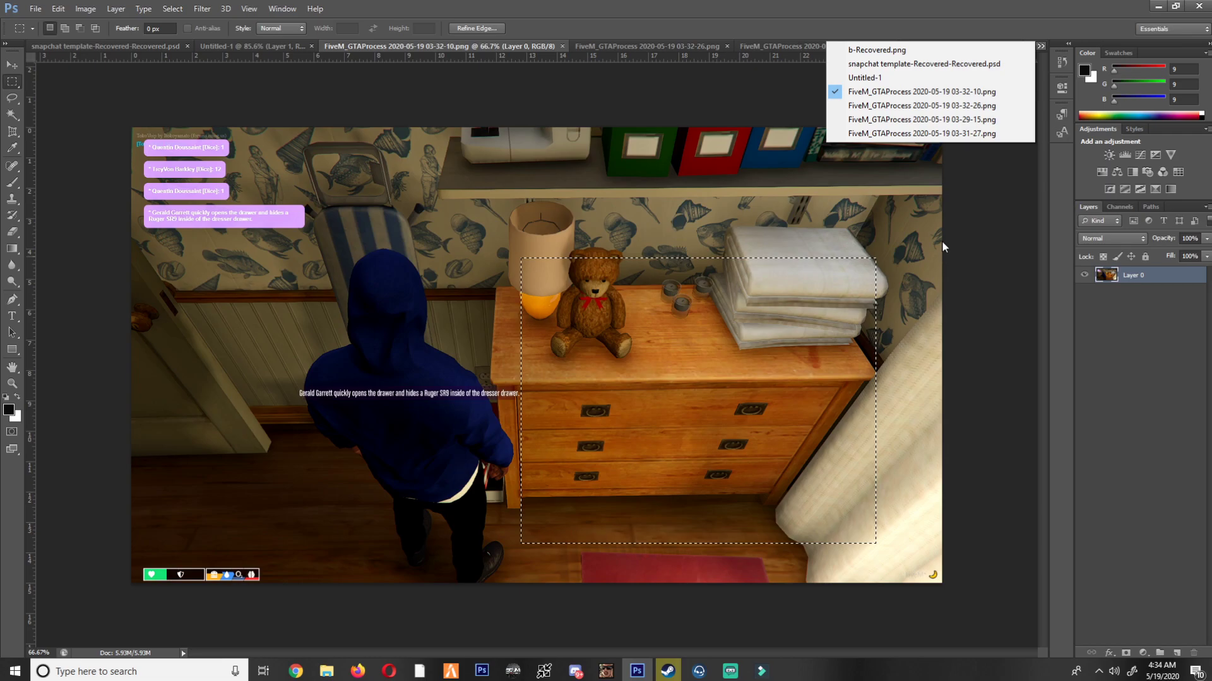
left_click(909, 133)
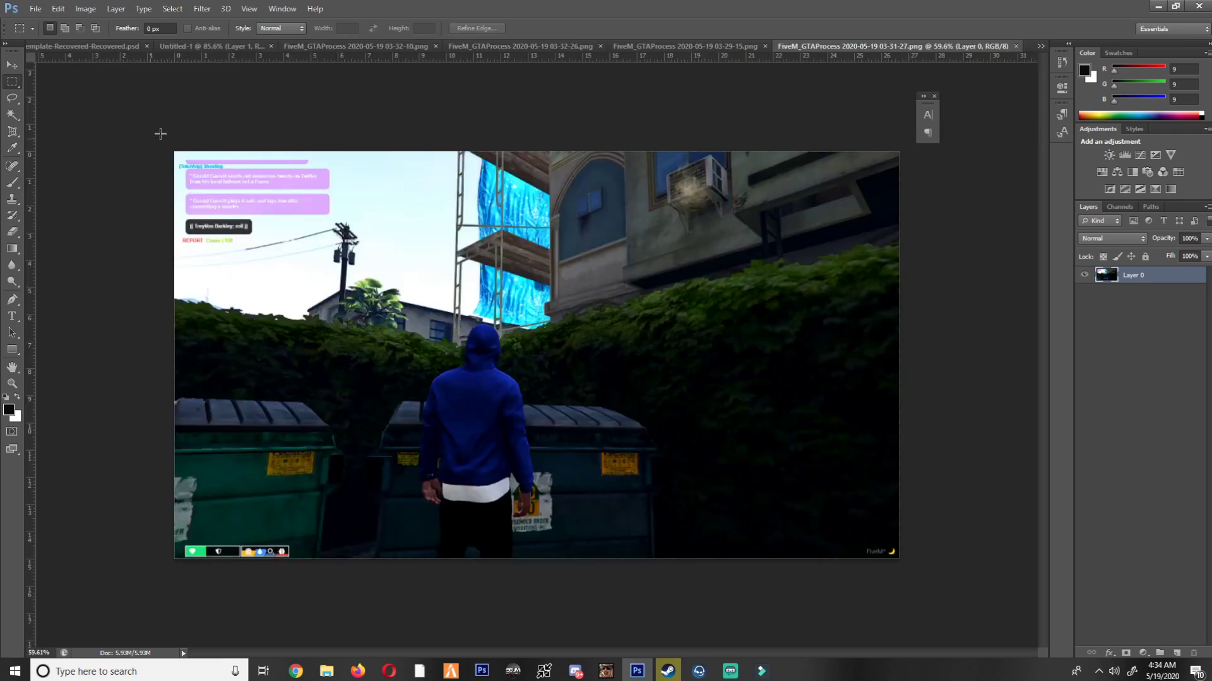
Select the two purple roleplay text boxes in the 03-31-27 screenshot with one rectangular selection.
scroll(154, 135, "up", 5)
scroll(215, 130, "up", 3)
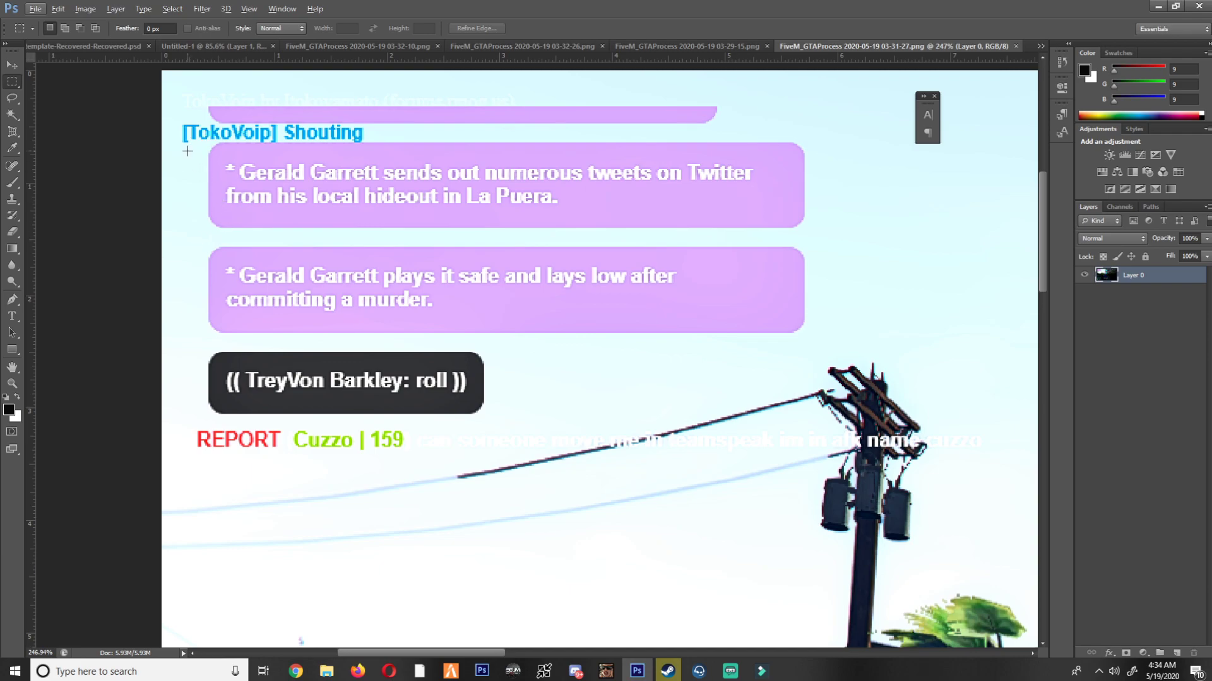
scroll(178, 106, "up", 2)
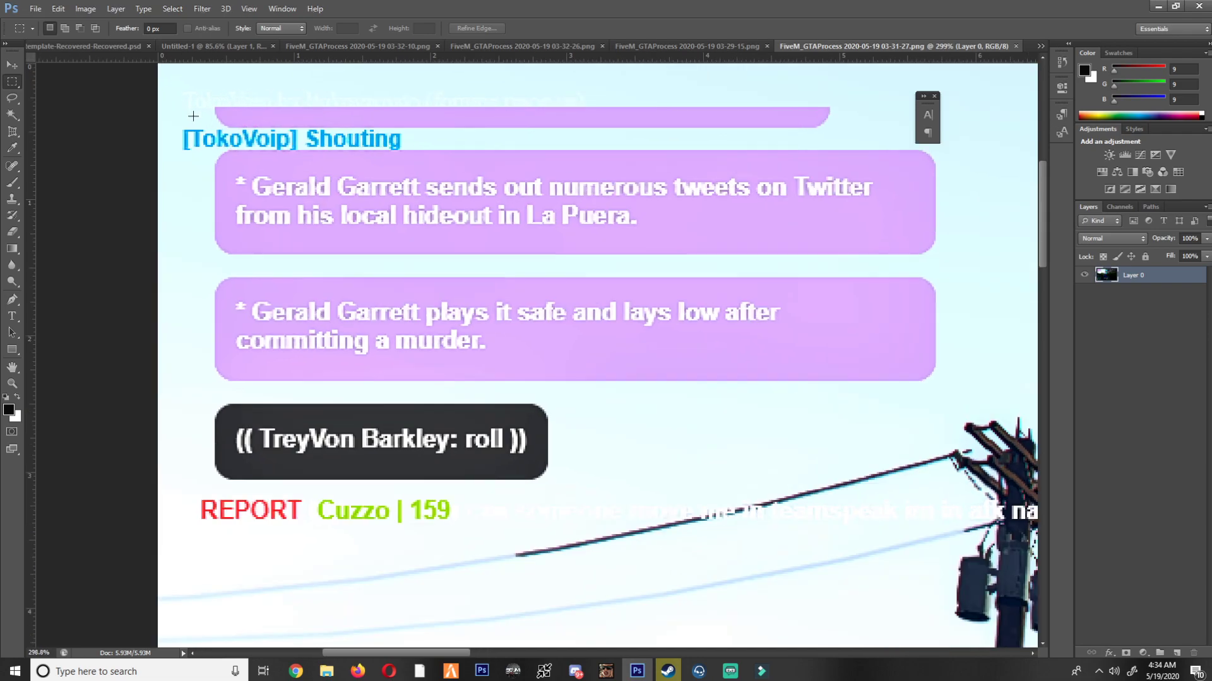
left_click_drag(899, 296, 940, 385)
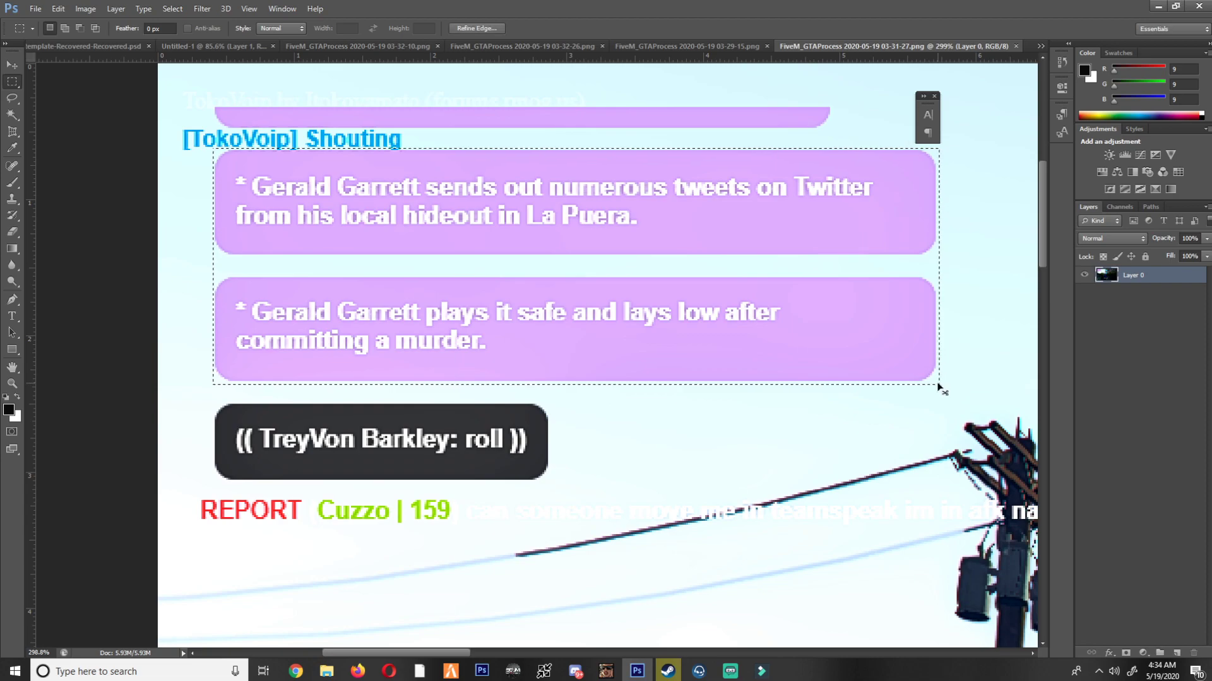
Paste the copied text boxes into Untitled-1 as a new layer and move them over the vertical window frame at mid-height.
left_click(241, 46)
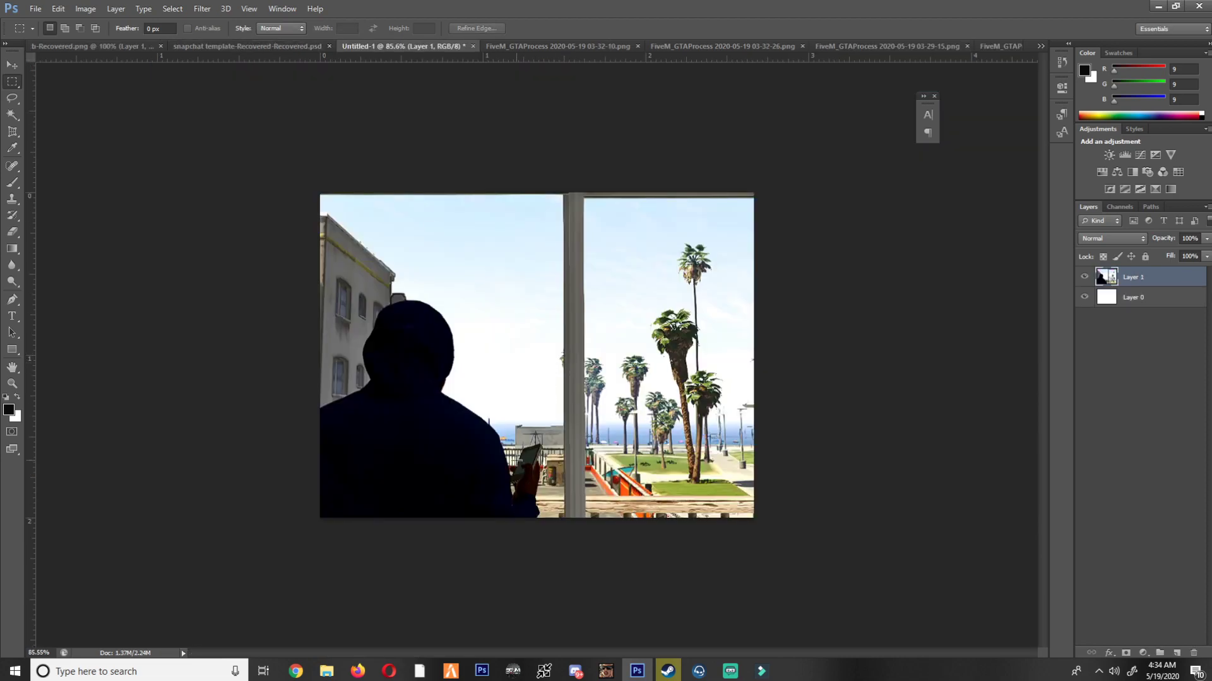
key("ctrl+v")
scroll(519, 338, "up", 4)
scroll(468, 299, "down", 4)
scroll(468, 299, "up", 2)
left_click(13, 65)
left_click_drag(587, 285, 769, 484)
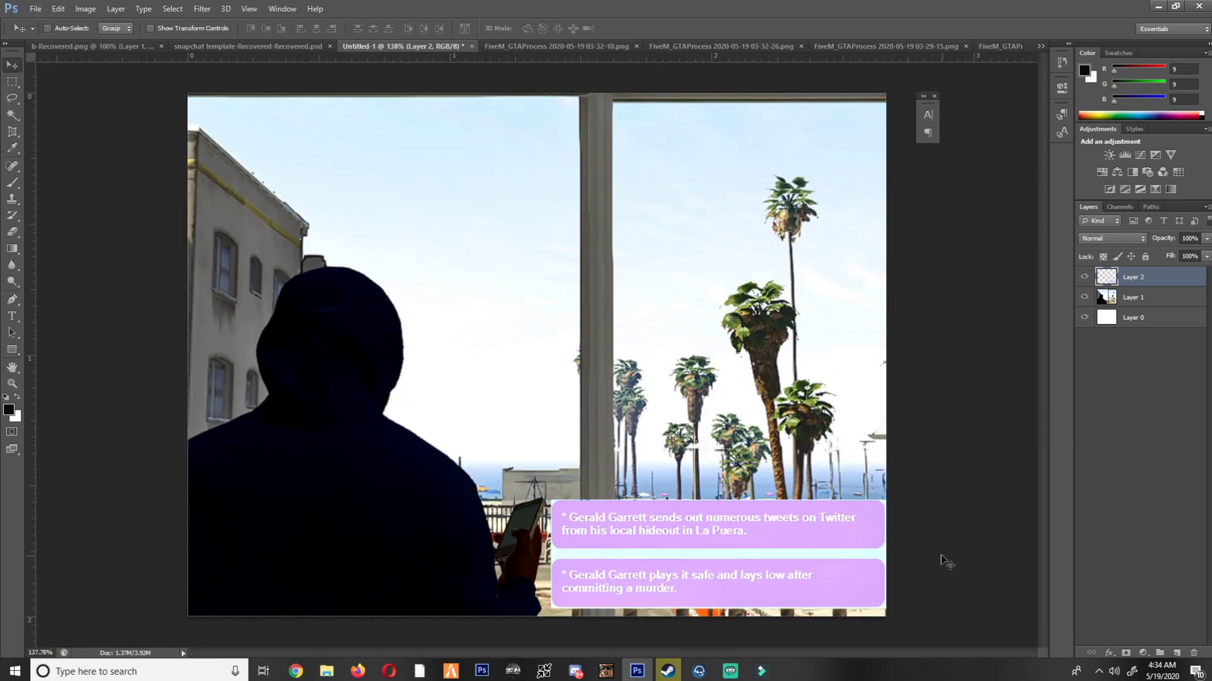
scroll(941, 562, "up", 2)
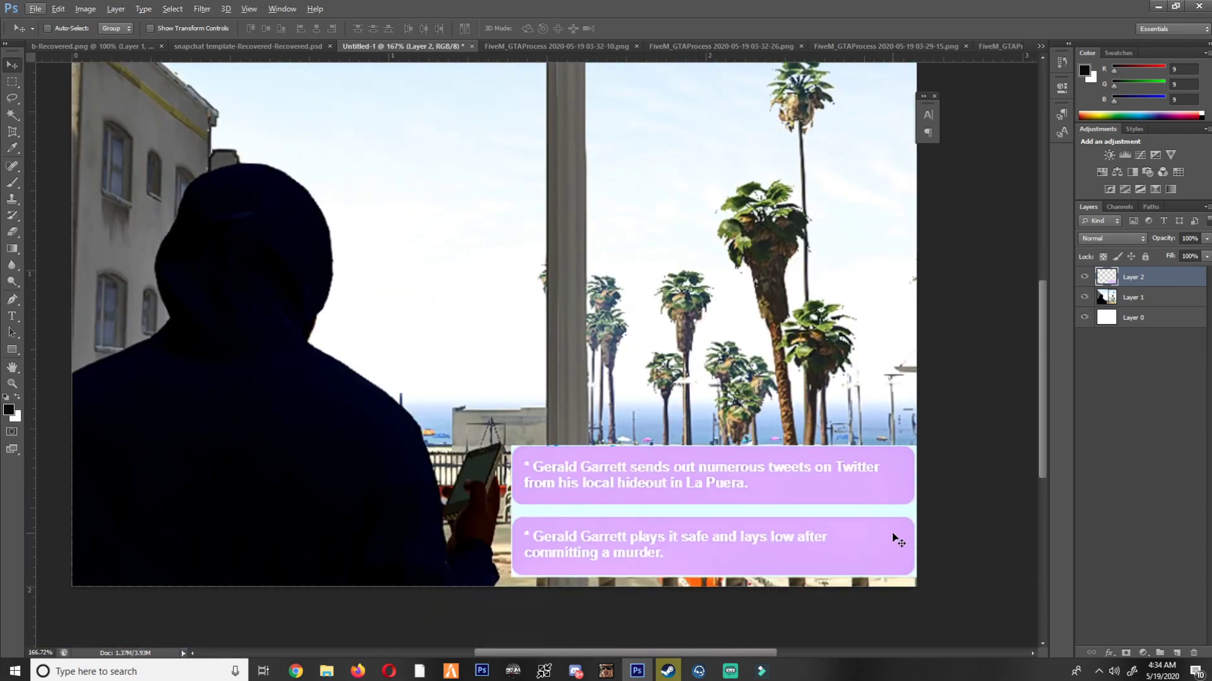
left_click_drag(591, 529, 551, 254)
scroll(687, 362, "down", 3)
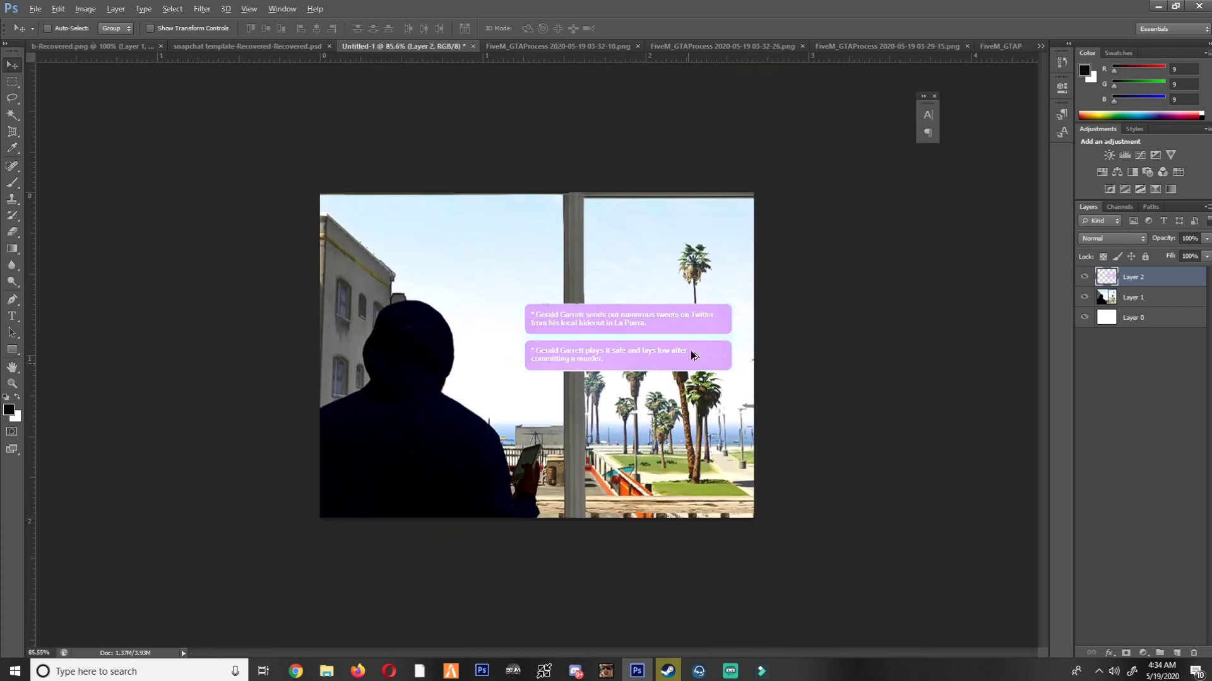
Try to select the pale background around the text boxes with the Magic Wand, with Anti-alias and Contiguous turned off.
scroll(702, 317, "up", 5)
key("w")
key("alt+w")
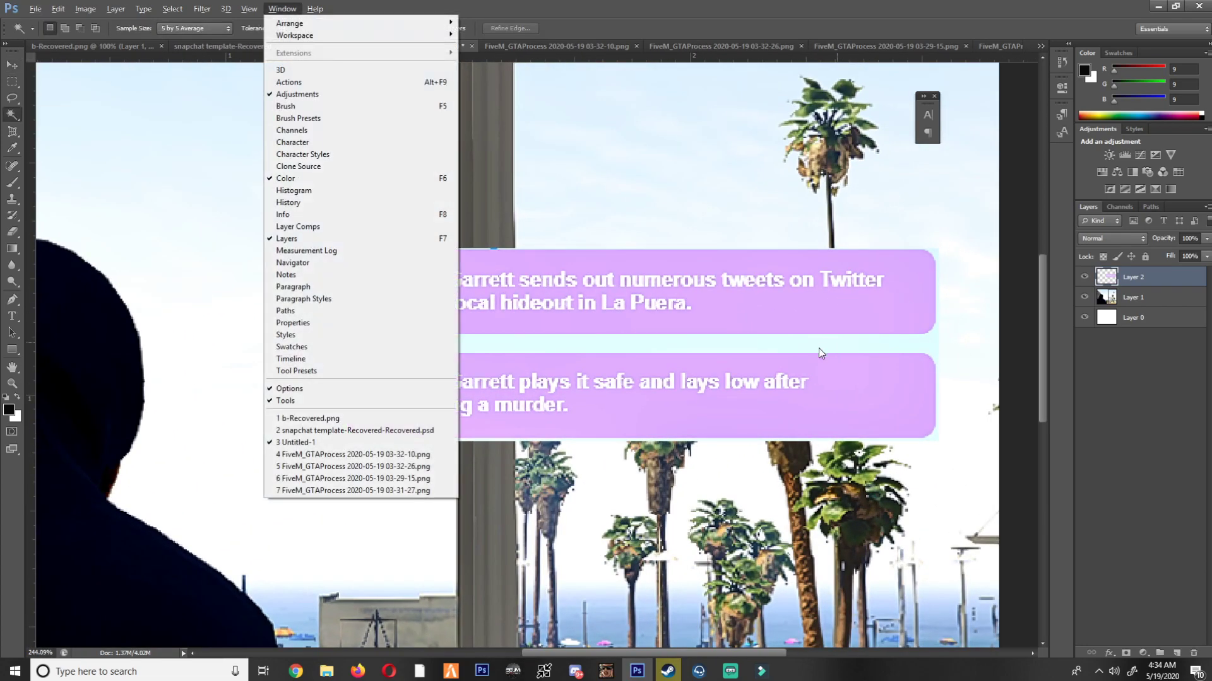
left_click(13, 119)
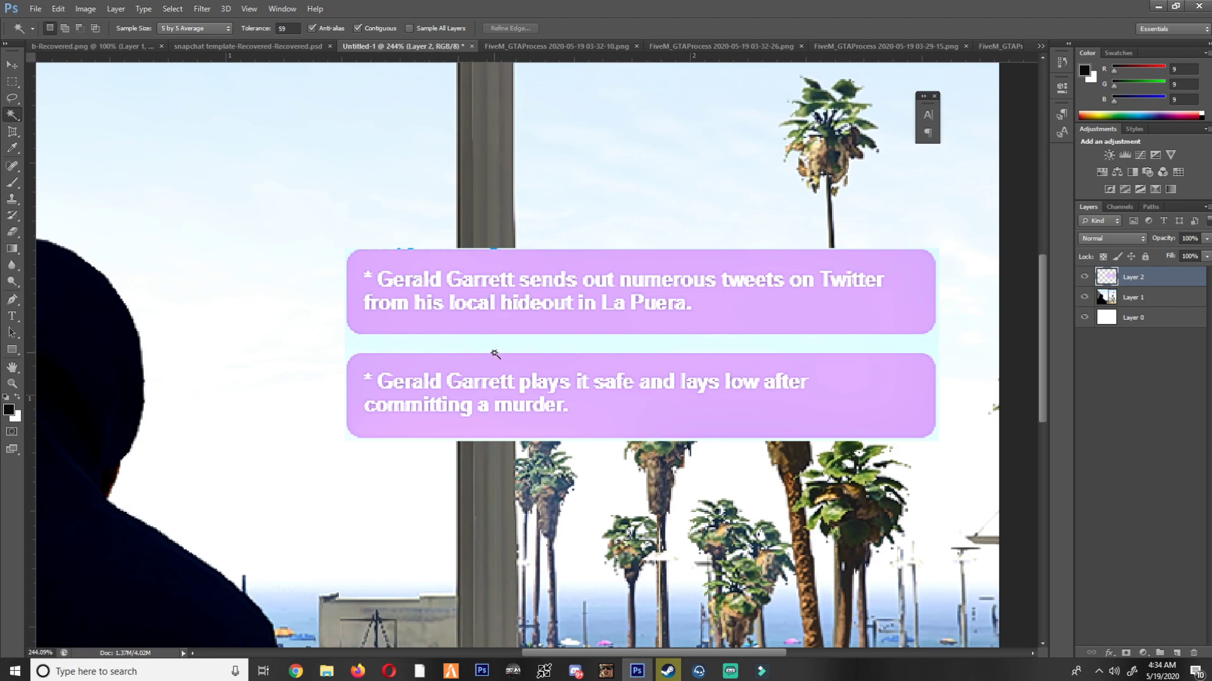
left_click(494, 354)
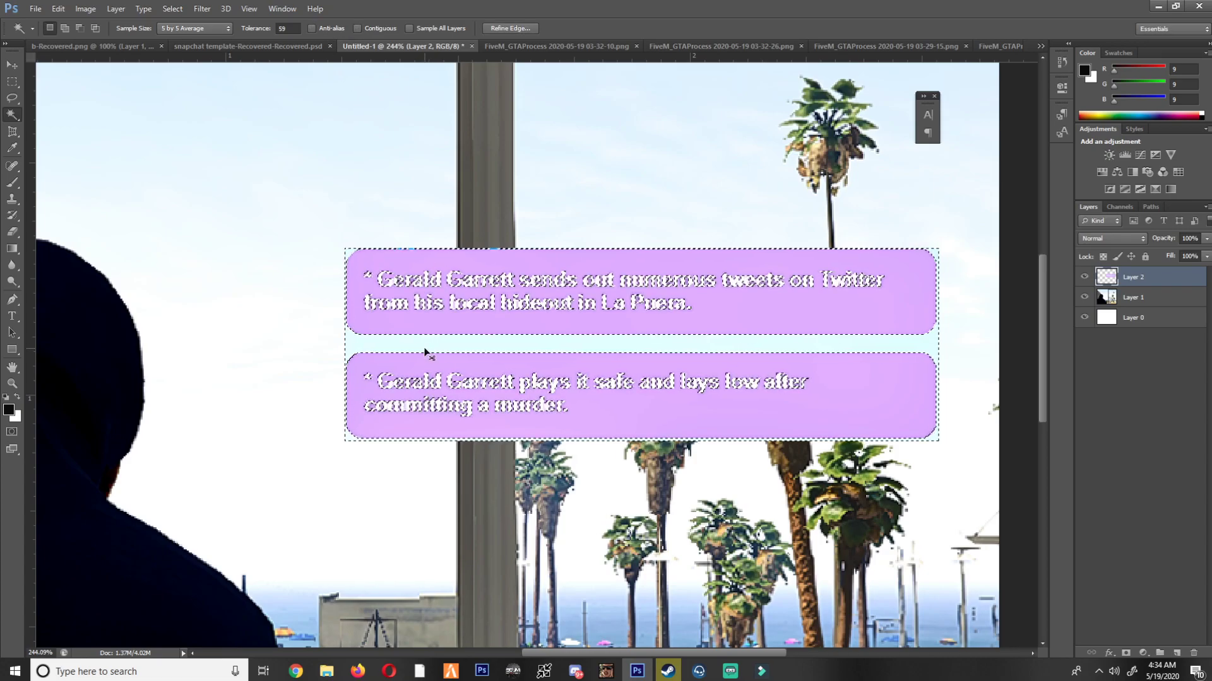
scroll(434, 263, "up", 2)
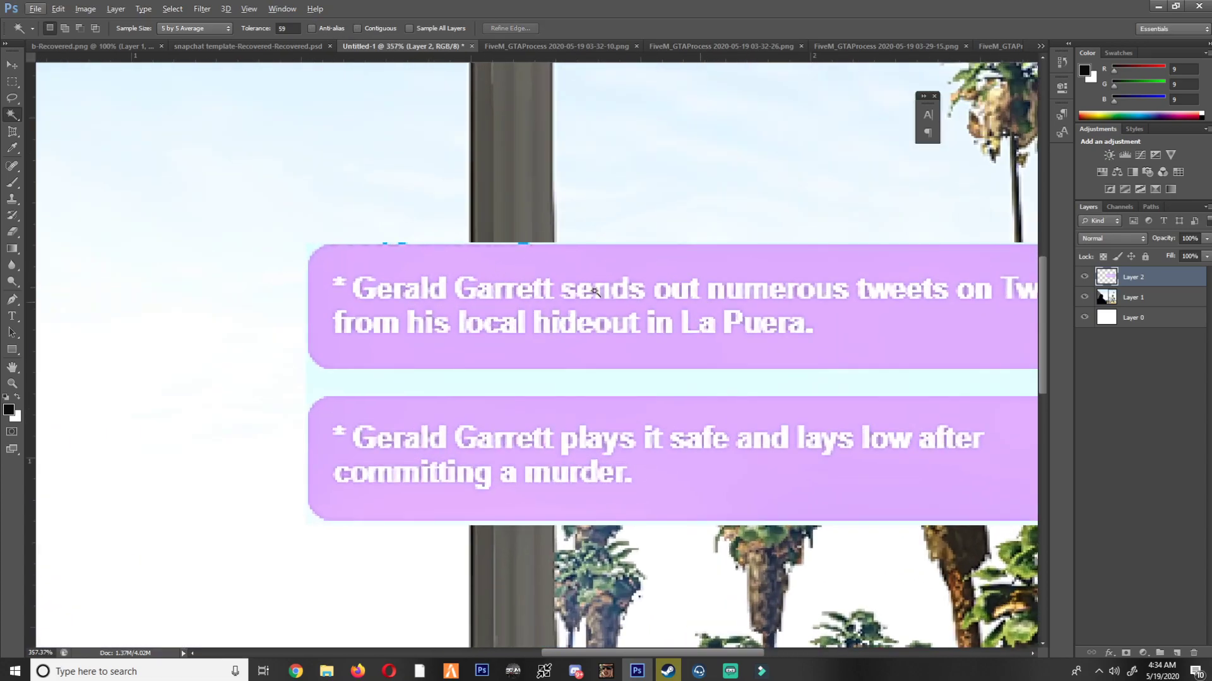
scroll(568, 367, "down", 1)
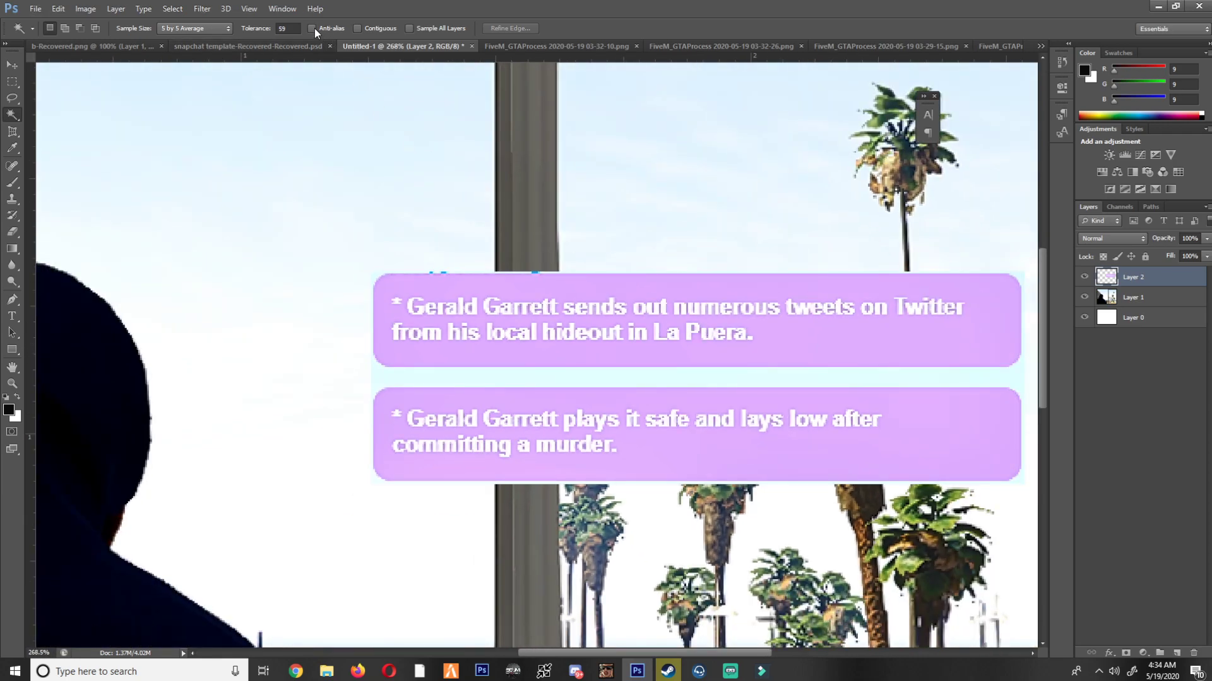
Turn Anti-alias and Contiguous on for the Magic Wand and select the pale background around the text boxes.
left_click(358, 28)
left_click(657, 379)
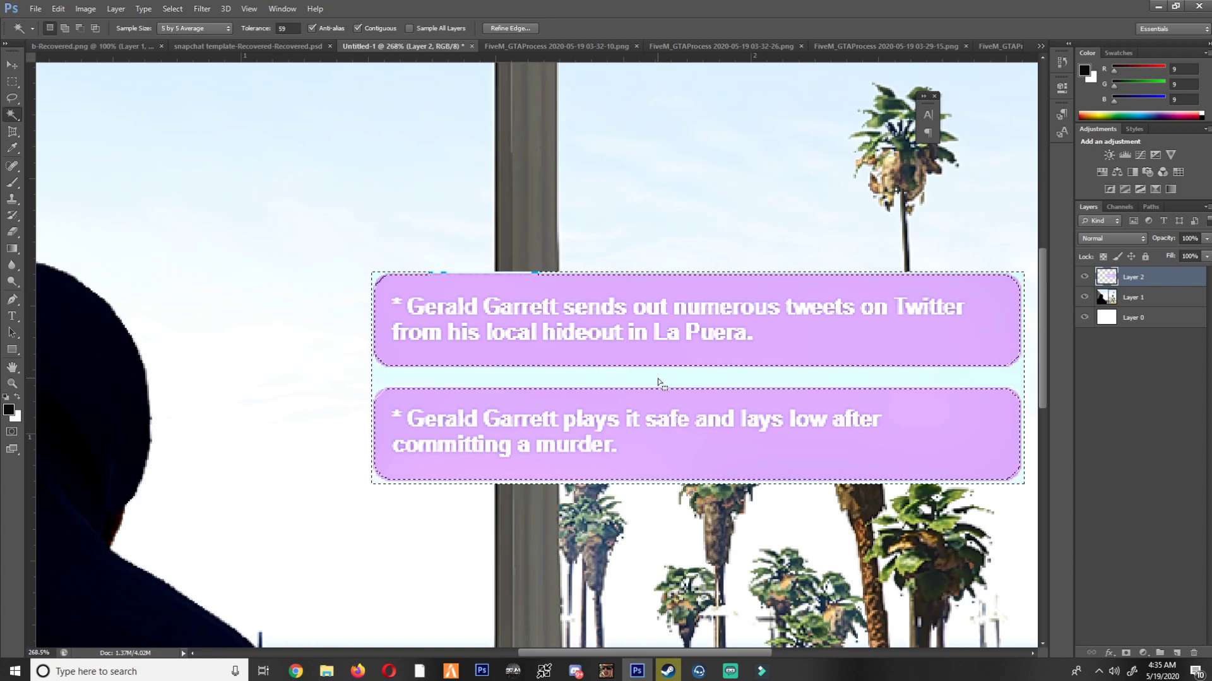
scroll(569, 382, "down", 1)
scroll(800, 383, "up", 1)
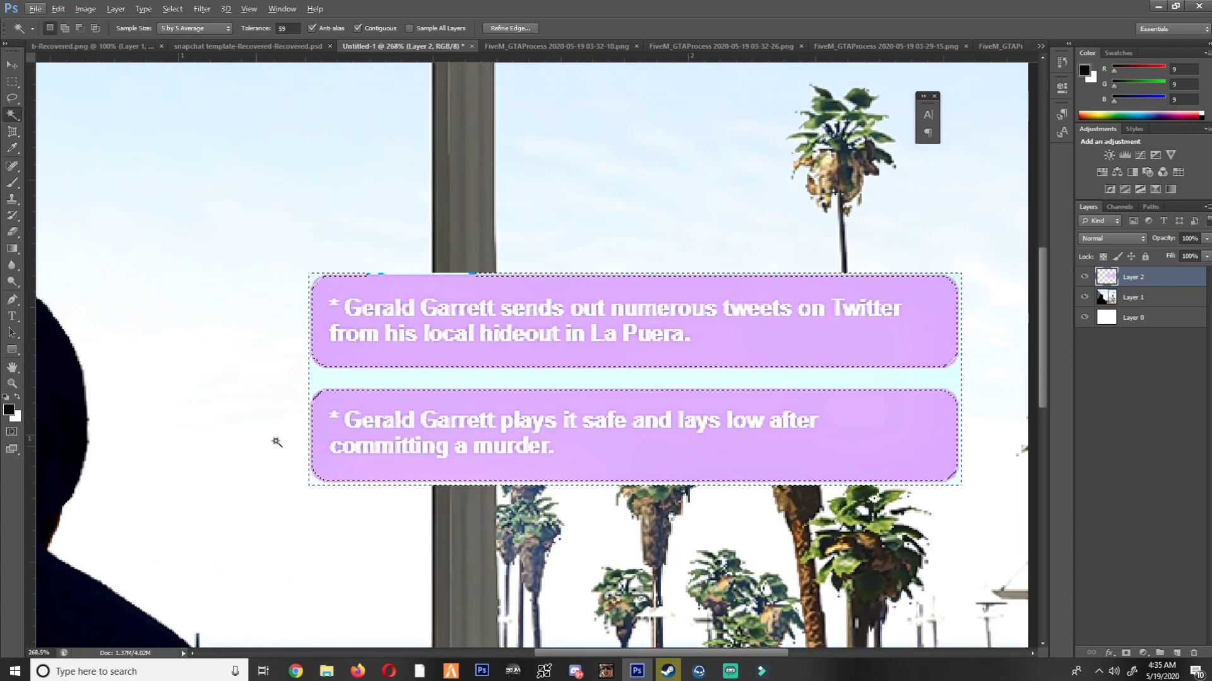
scroll(348, 411, "up", 2)
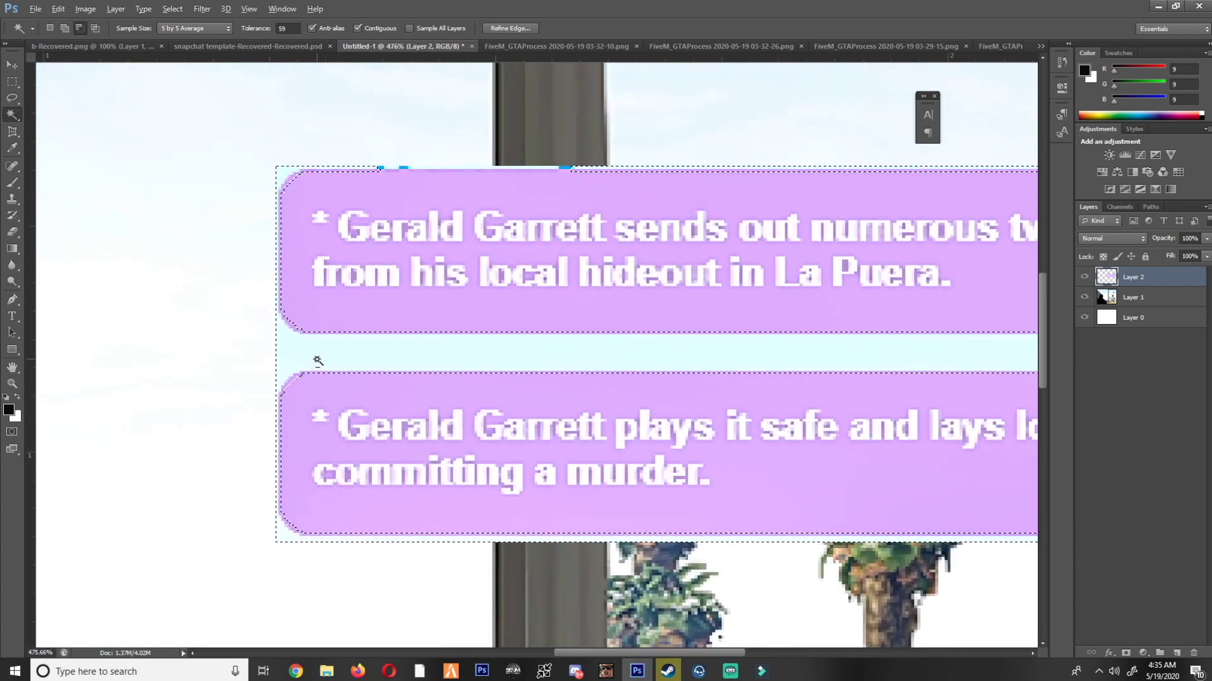
Reselect the pale background between and around the two text boxes, delete it and clear the selection.
key("ctrl+d")
left_click(486, 365)
key("Delete")
key("ctrl+d")
key("v")
scroll(486, 366, "down", 4)
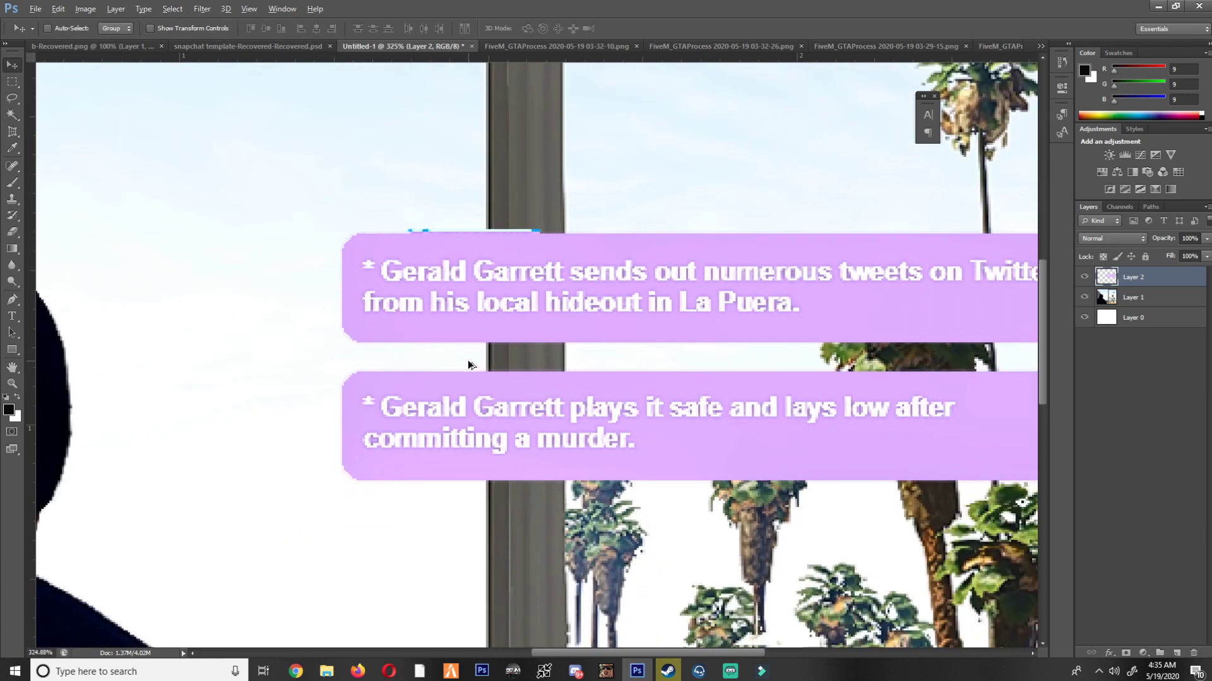
Undo the deletion of the text boxes' pale background and clear the selection.
scroll(751, 303, "up", 2)
key("ctrl+shift+d")
scroll(509, 237, "up", 2)
key("ctrl+d")
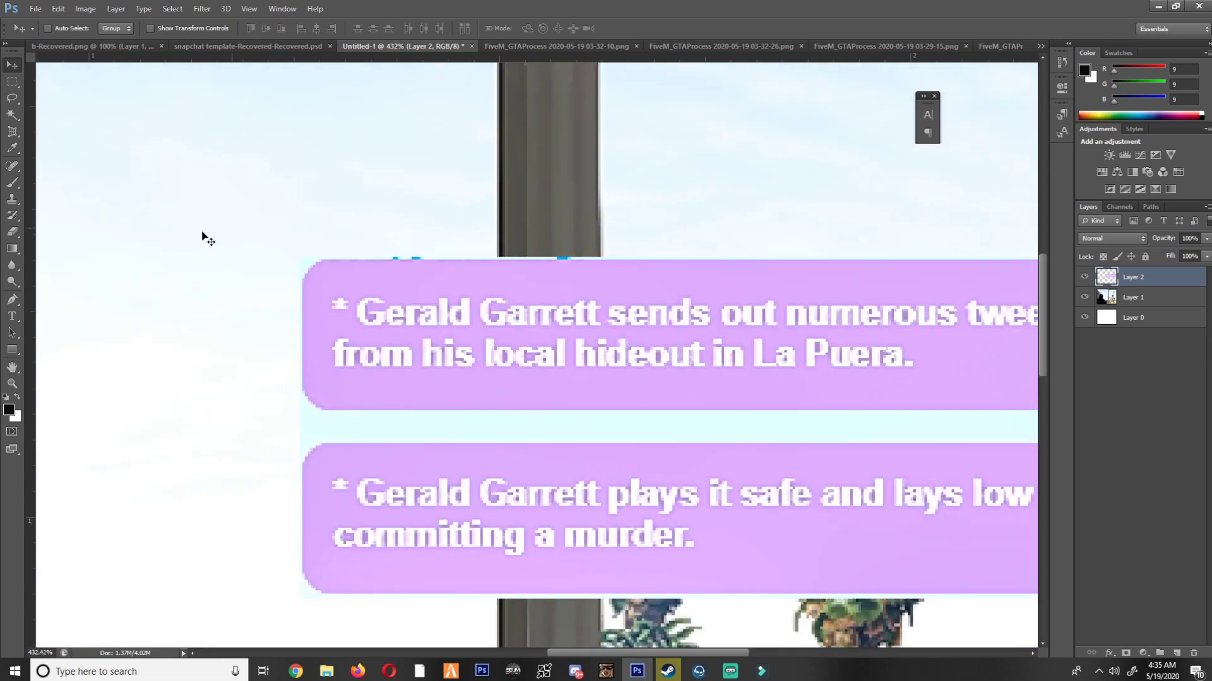
Select the thin strip with blue text remnants along the first text box's upper edge and delete it.
left_click(5, 83)
left_click_drag(183, 171, 871, 257)
scroll(643, 286, "down", 3)
scroll(168, 221, "up", 10)
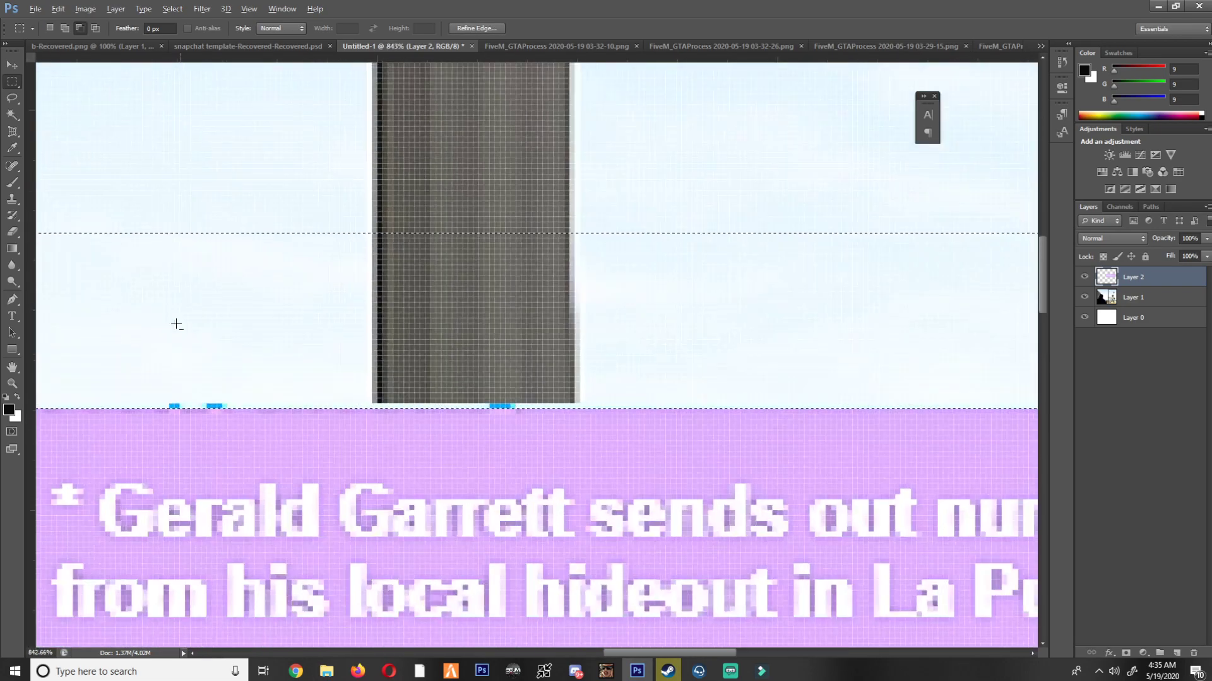
scroll(210, 371, "down", 5)
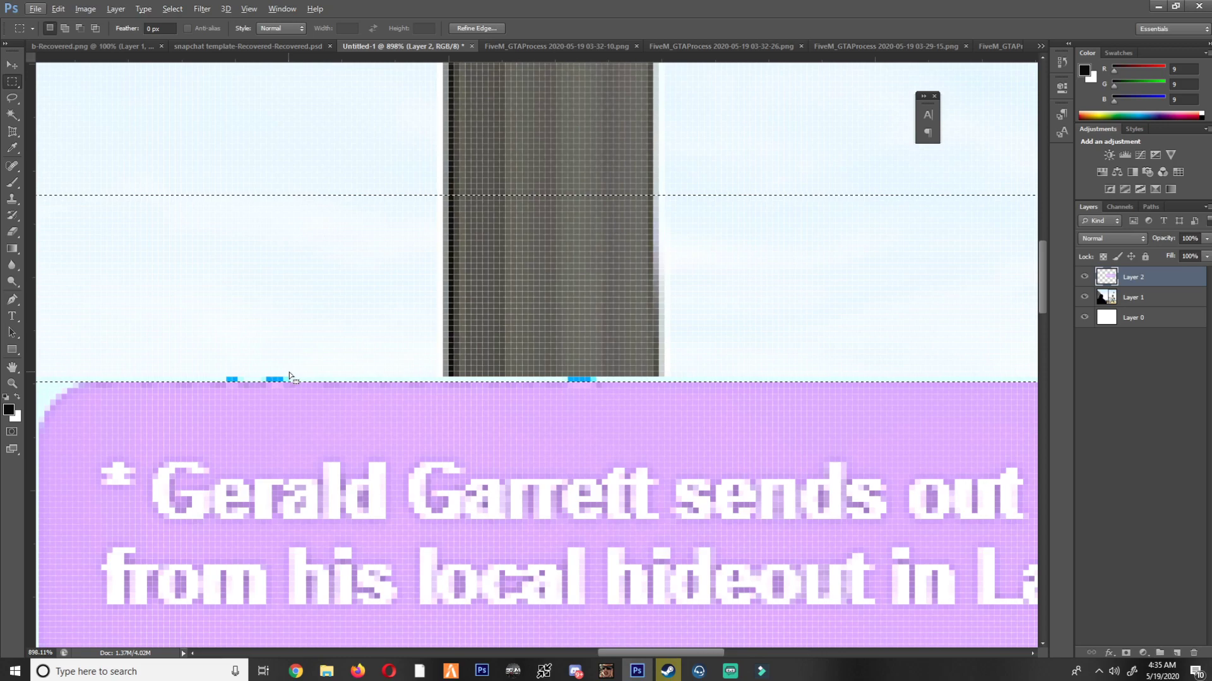
scroll(331, 374, "down", 3)
Select the remaining pale background around both text boxes with the Magic Wand, delete it and clear the selection.
key("alt+w")
key("Escape")
key("w")
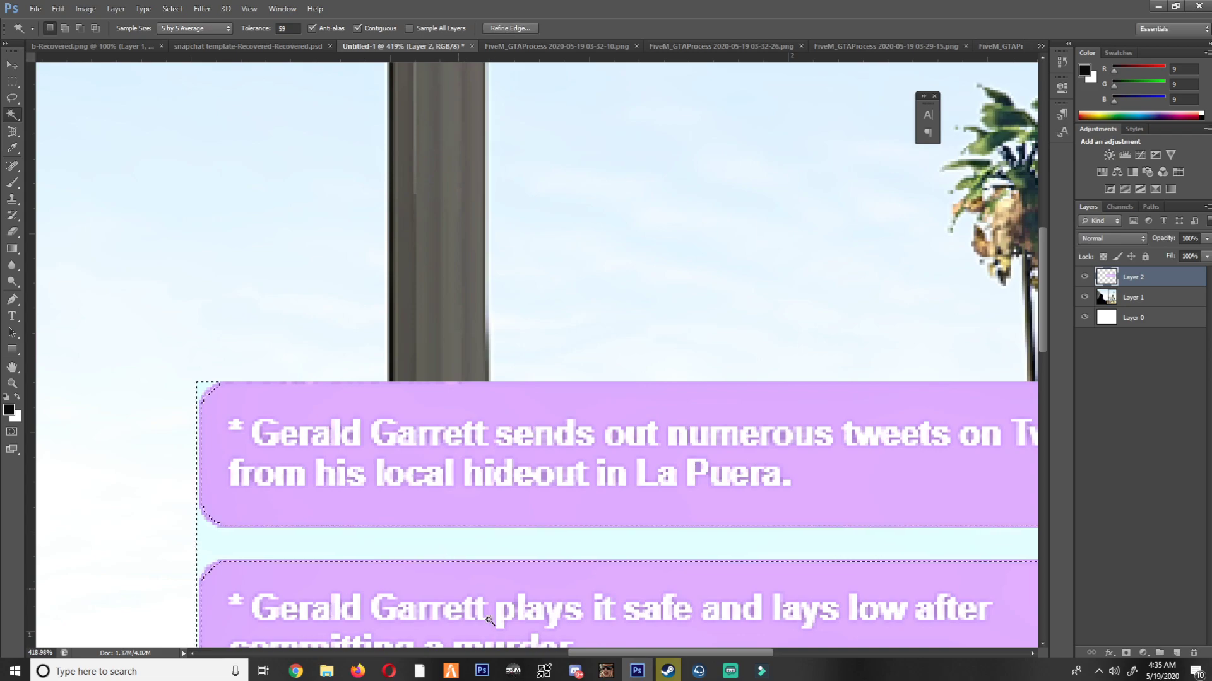
scroll(467, 549, "down", 3)
scroll(462, 541, "down", 2)
scroll(461, 541, "up", 1)
Check the text boxes' cutout with Layer 1 and Layer 0 hidden, and show only Layer 1 again beneath them.
left_click(1085, 297)
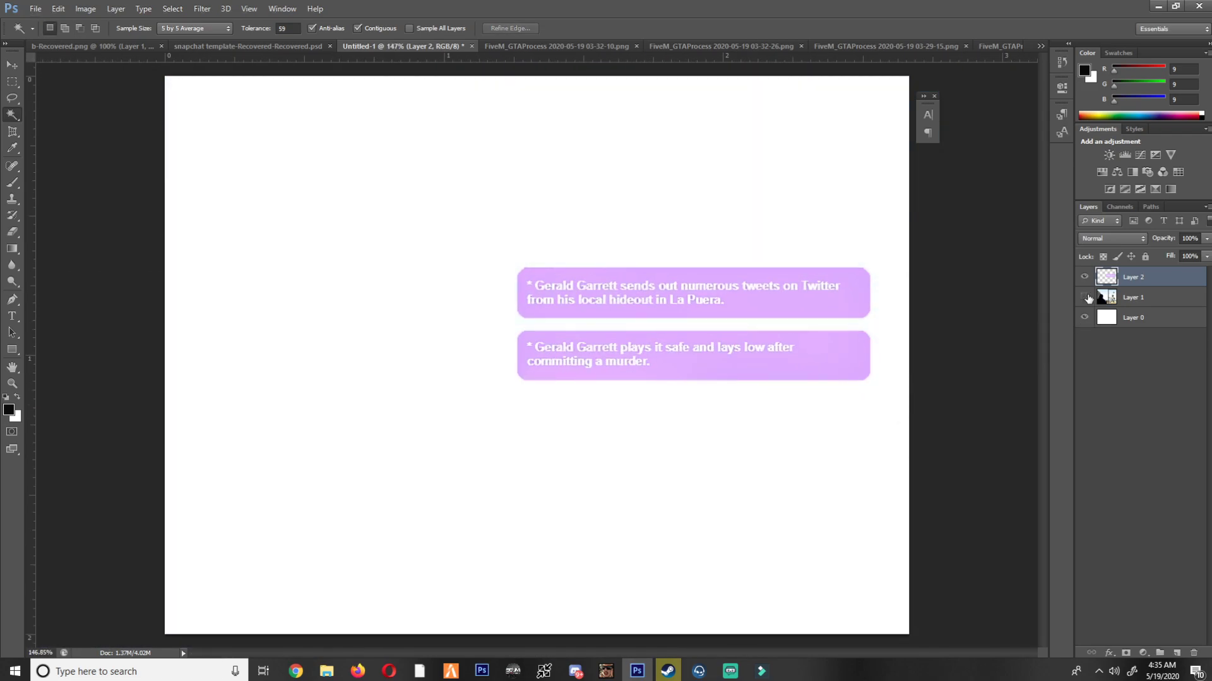
left_click(1087, 298)
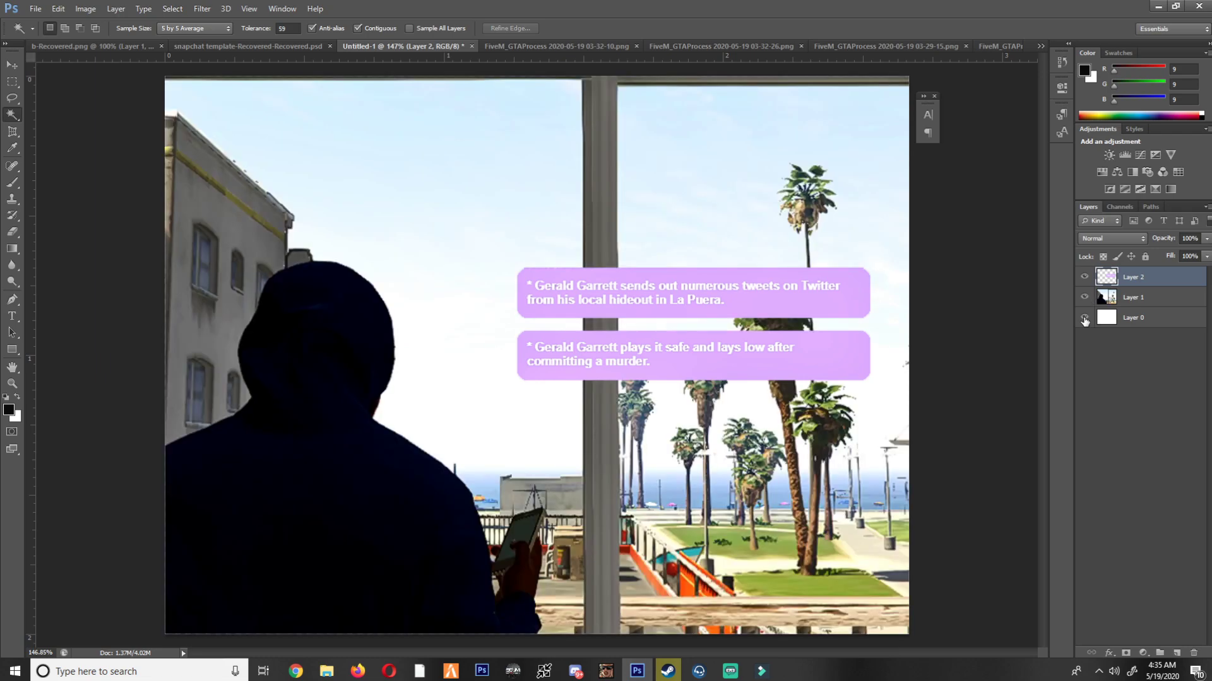
left_click(1083, 298)
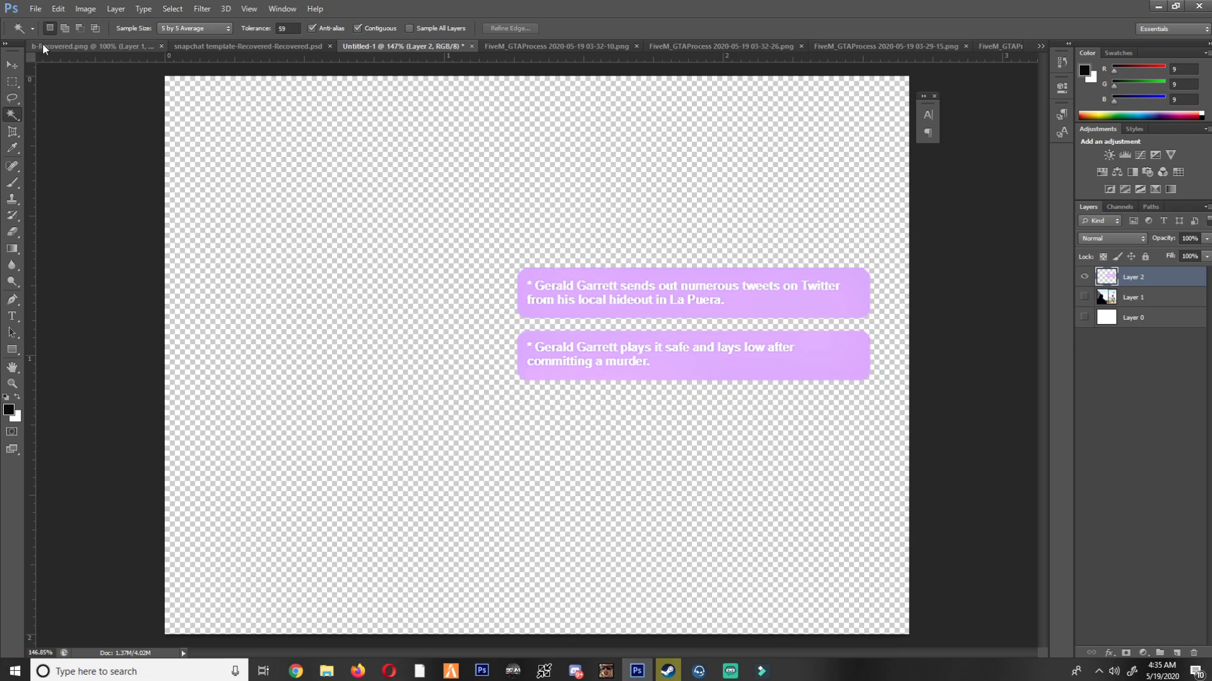
left_click(12, 65)
mouse_move(720, 238)
left_mouse_down()
mouse_move(454, 216)
mouse_move(720, 239)
left_mouse_up()
left_click(1083, 320)
left_click(1083, 320)
left_click(1083, 297)
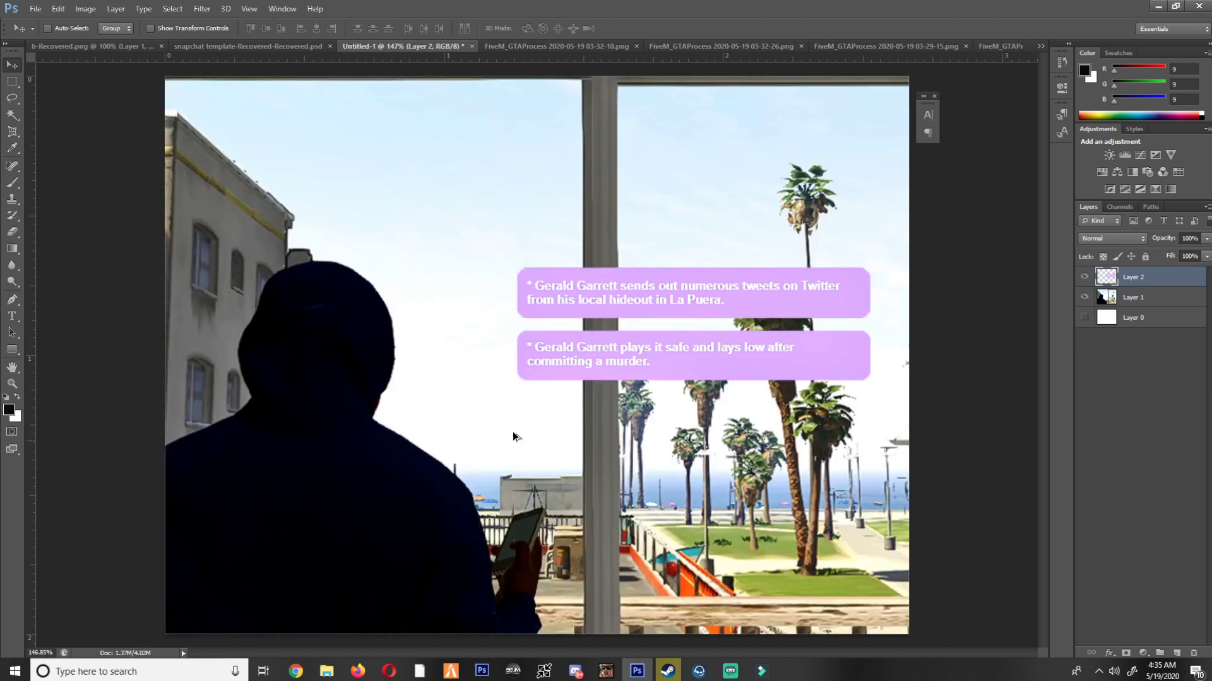
Move the two text boxes near the scene's upper-right corner, using the image lp1 in the NHC Images folder as reference.
left_click_drag(694, 305, 707, 158)
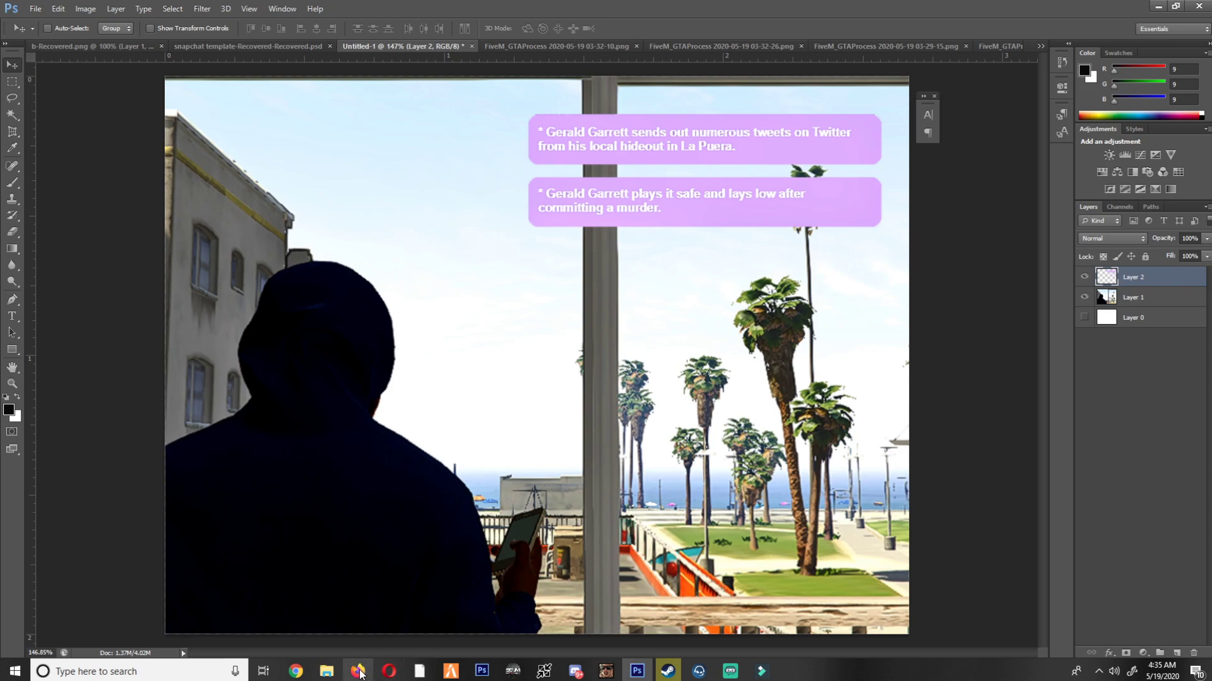
key("super+e")
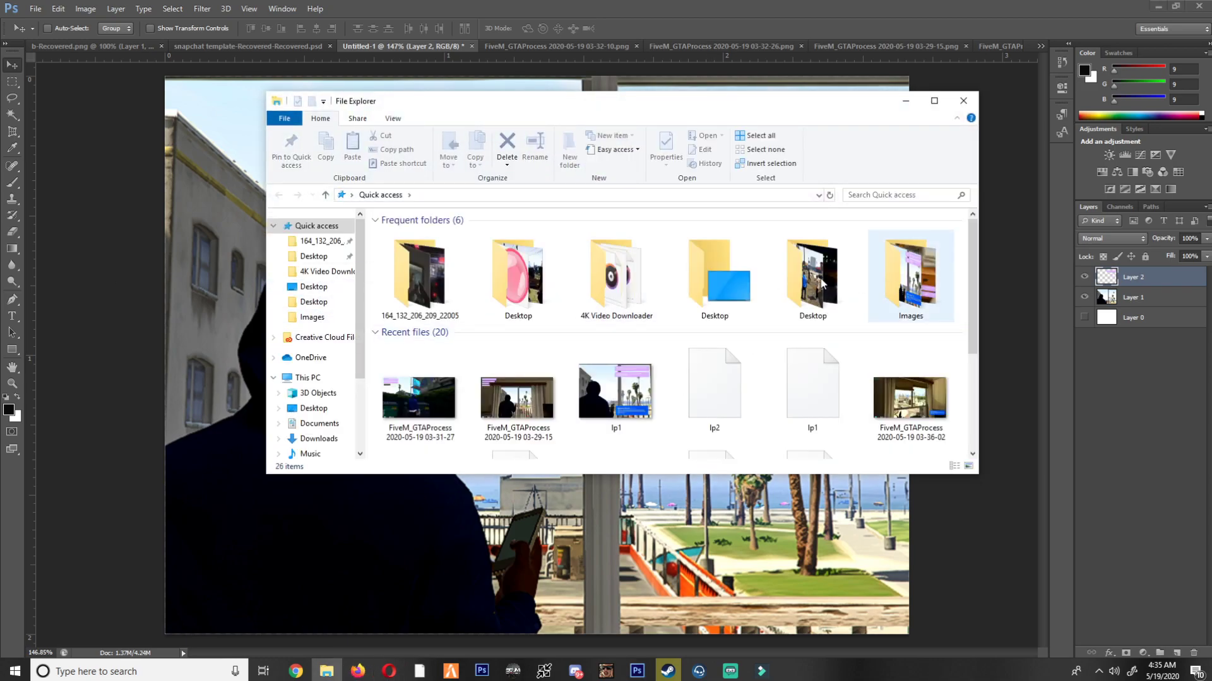
double_click(911, 318)
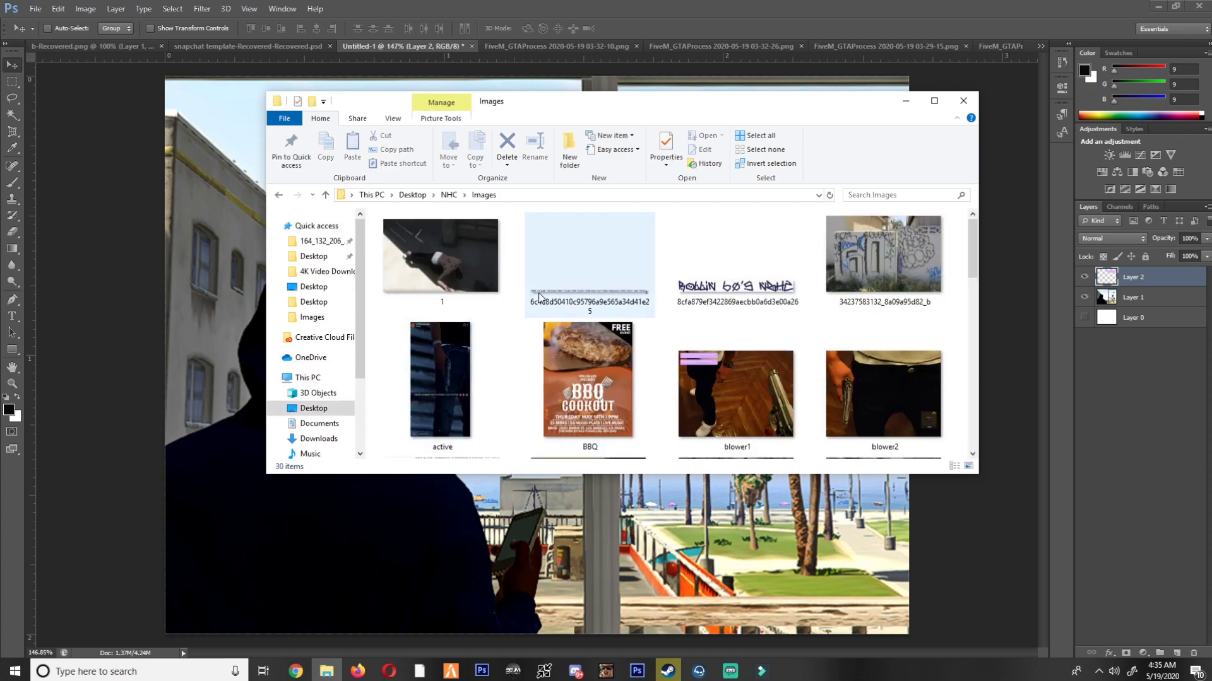
scroll(666, 347, "down", 6)
scroll(669, 348, "up", 2)
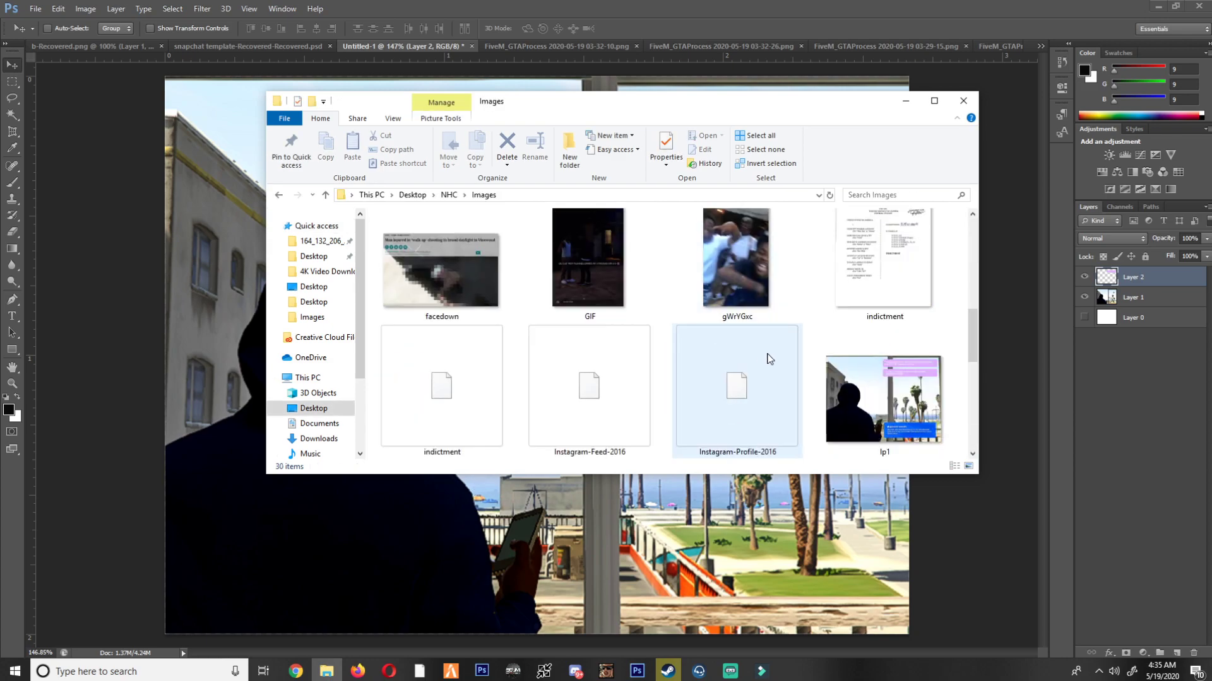
double_click(867, 340)
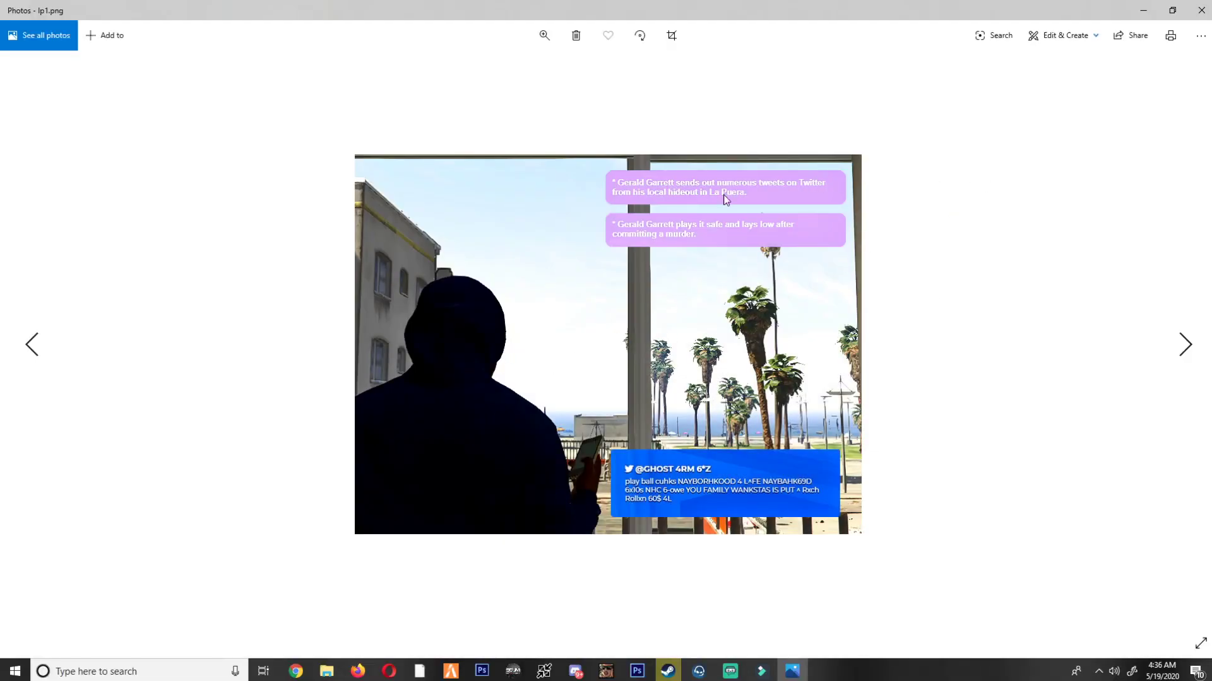
left_click(1197, 8)
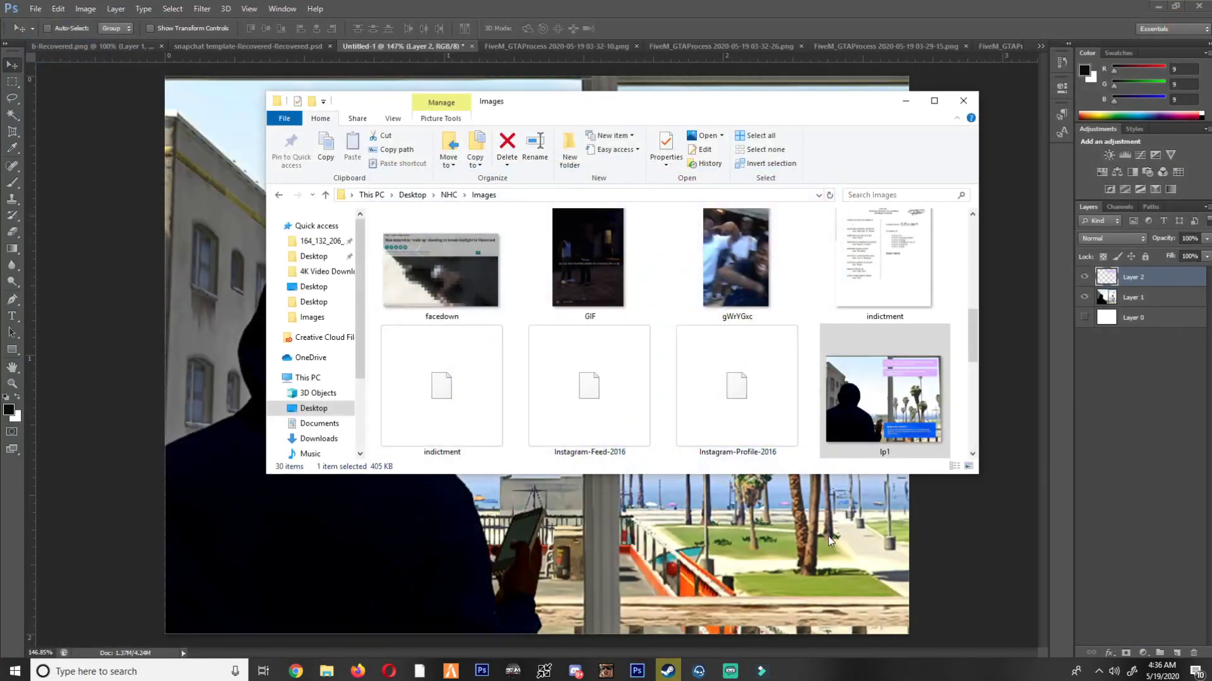
left_click(828, 536)
mouse_move(708, 206)
left_mouse_down()
mouse_move(709, 267)
mouse_move(712, 184)
left_mouse_up()
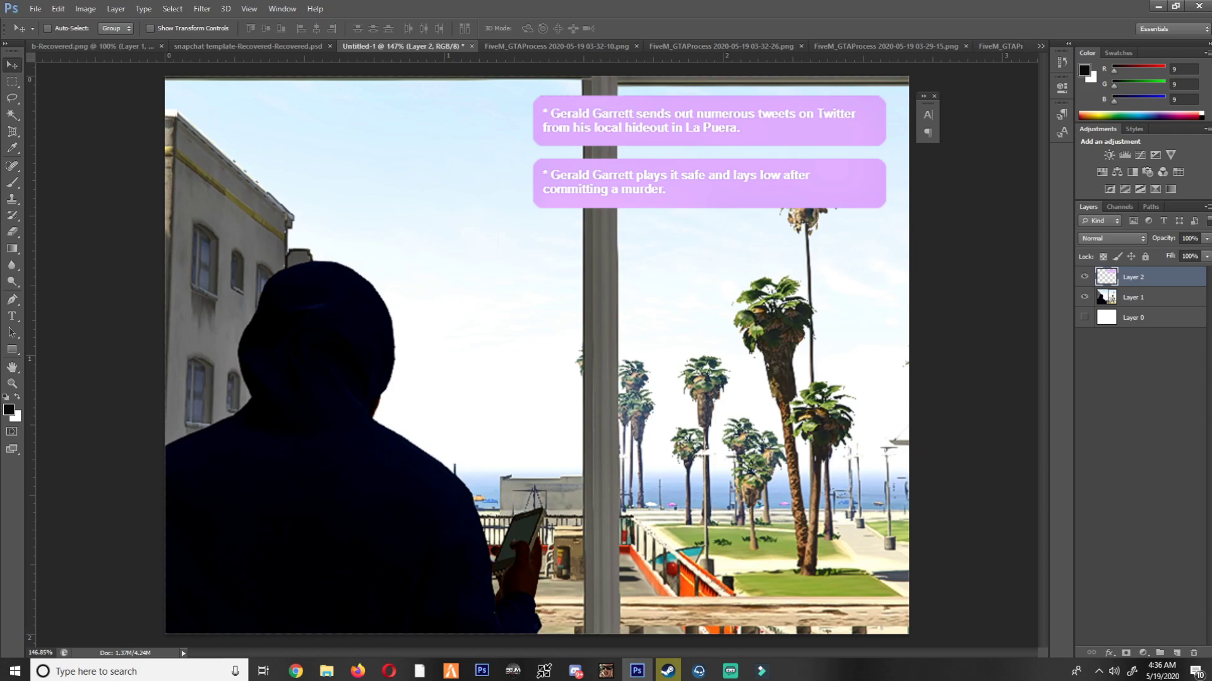
Try to shift the game scene on Layer 1 down and to the left, and undo the move.
left_click(1158, 301)
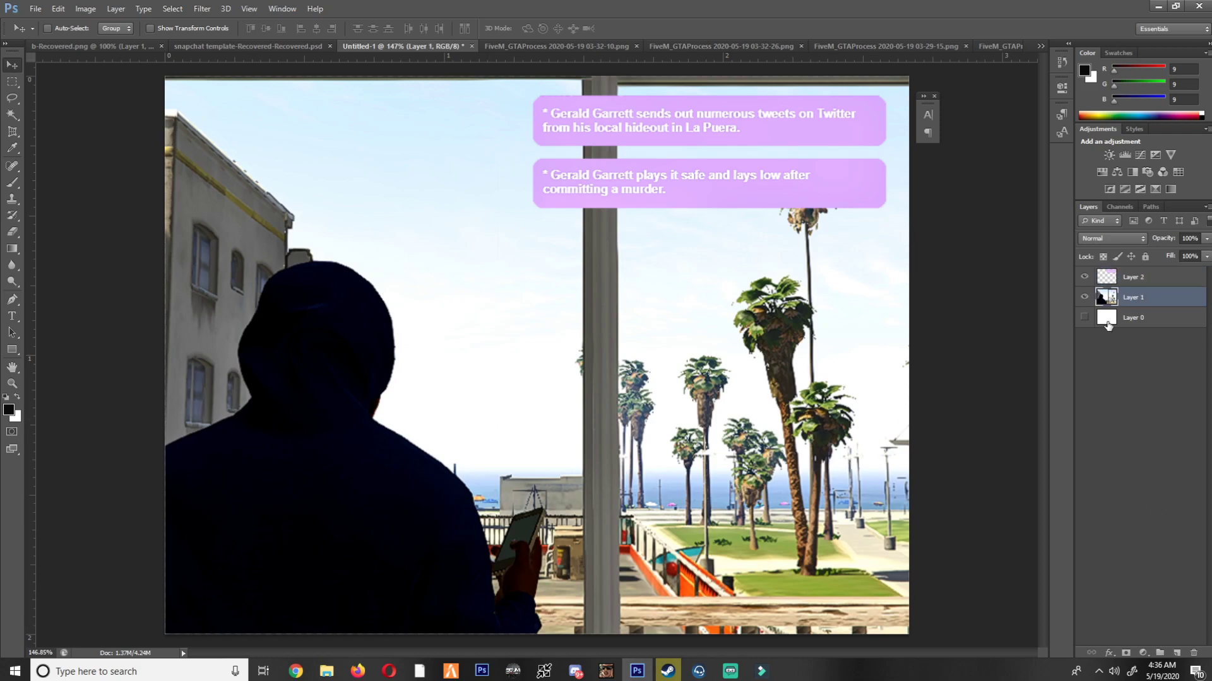
left_click_drag(325, 440, 270, 455)
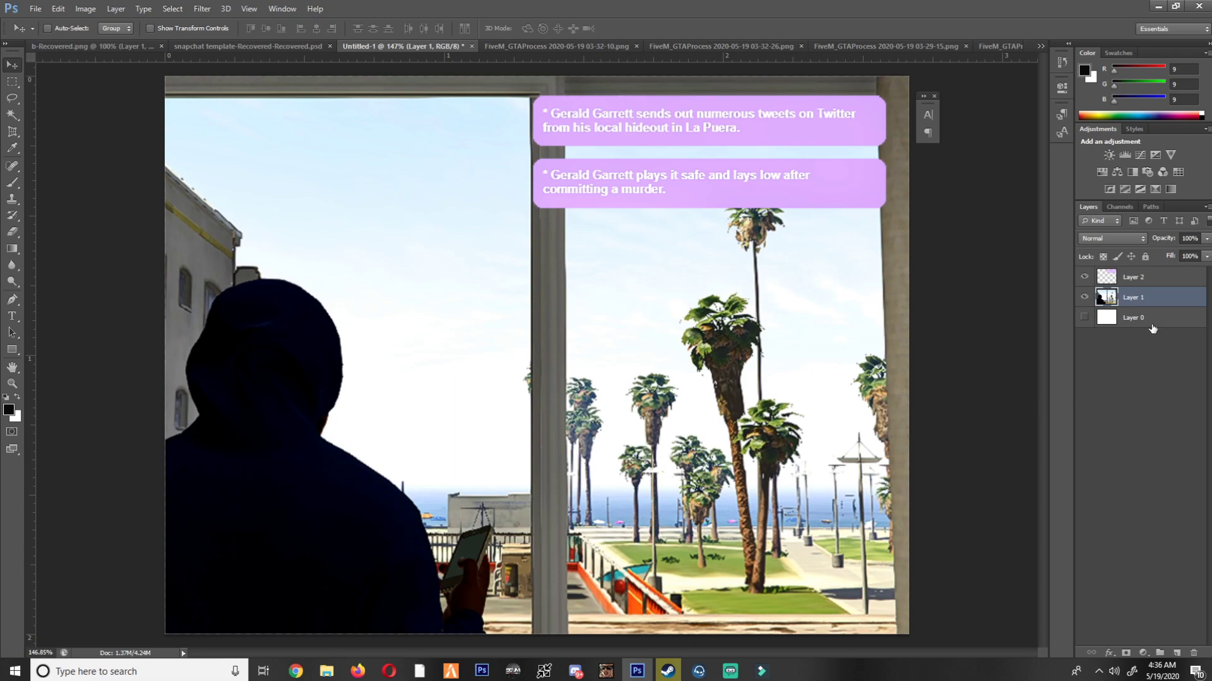
left_click(1148, 280)
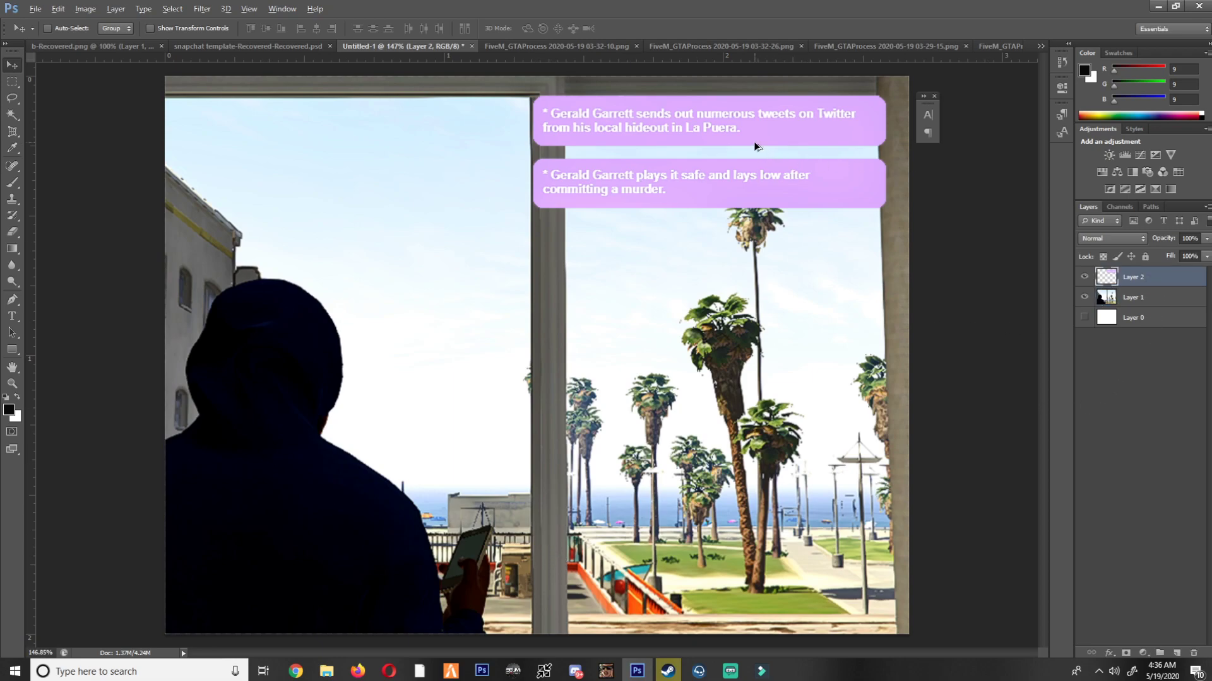
key("ctrl+z")
Move the two purple text boxes on Layer 2 slightly down and to the left, away from the scene's corner.
left_click_drag(768, 141, 735, 164)
left_click(32, 7)
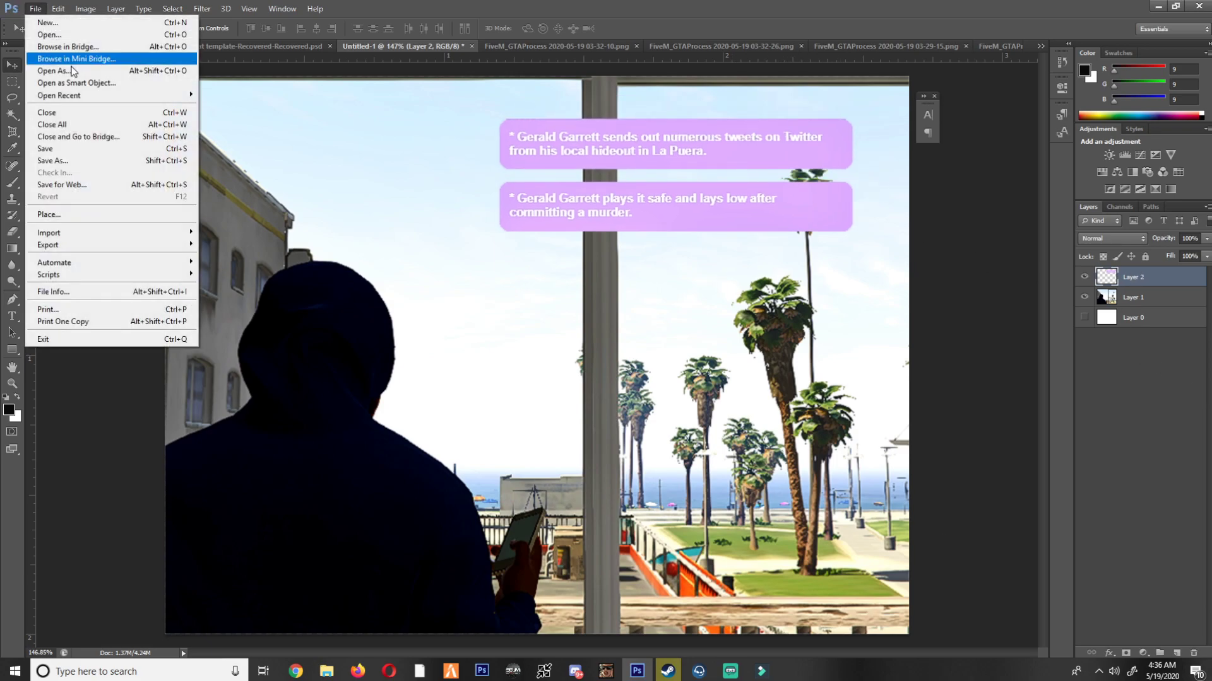
left_click(57, 34)
scroll(740, 370, "down", 10)
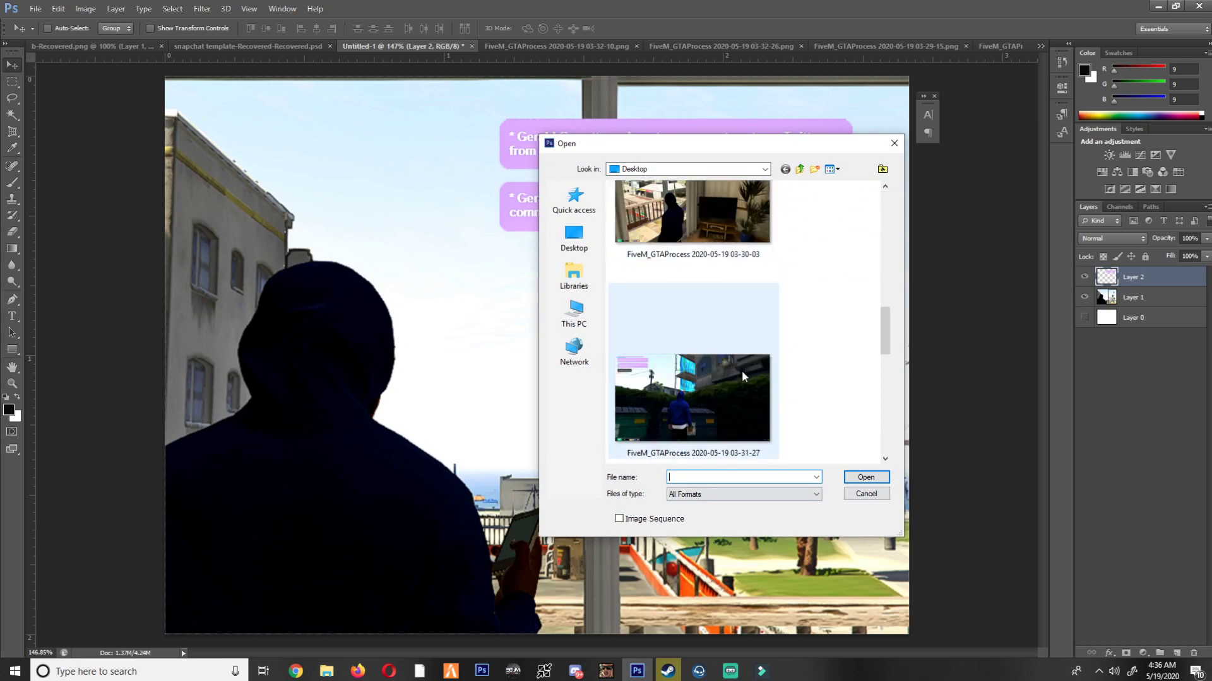
scroll(682, 305, "down", 4)
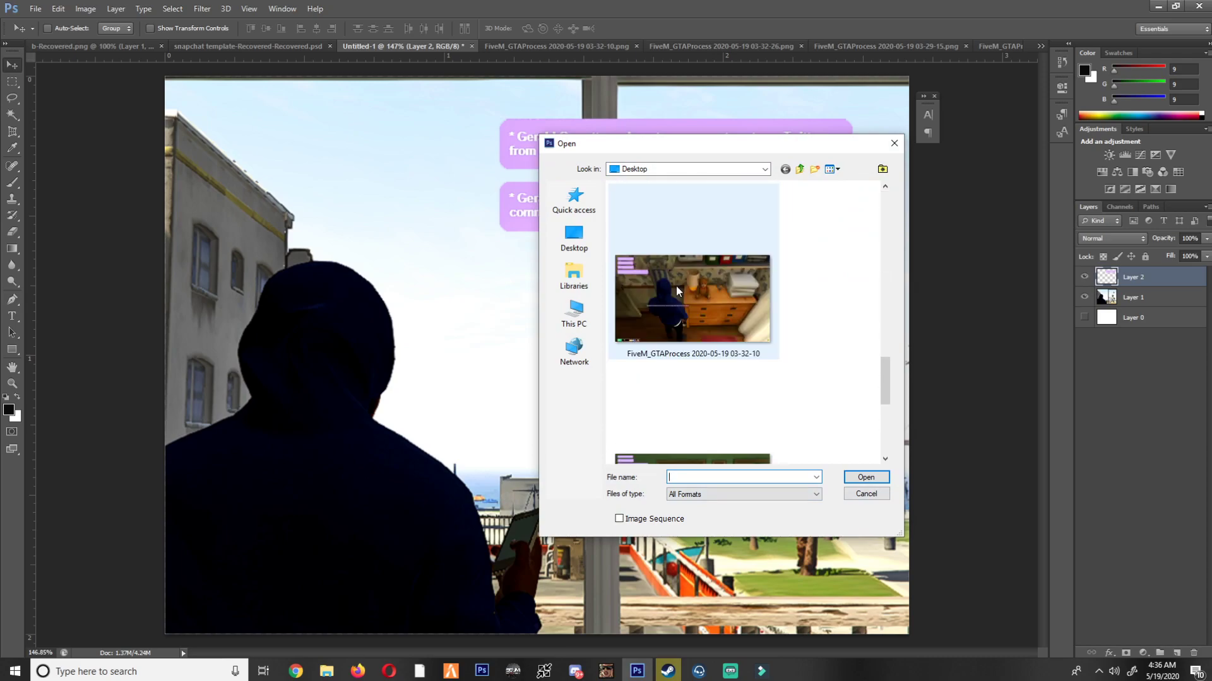
left_click(760, 439)
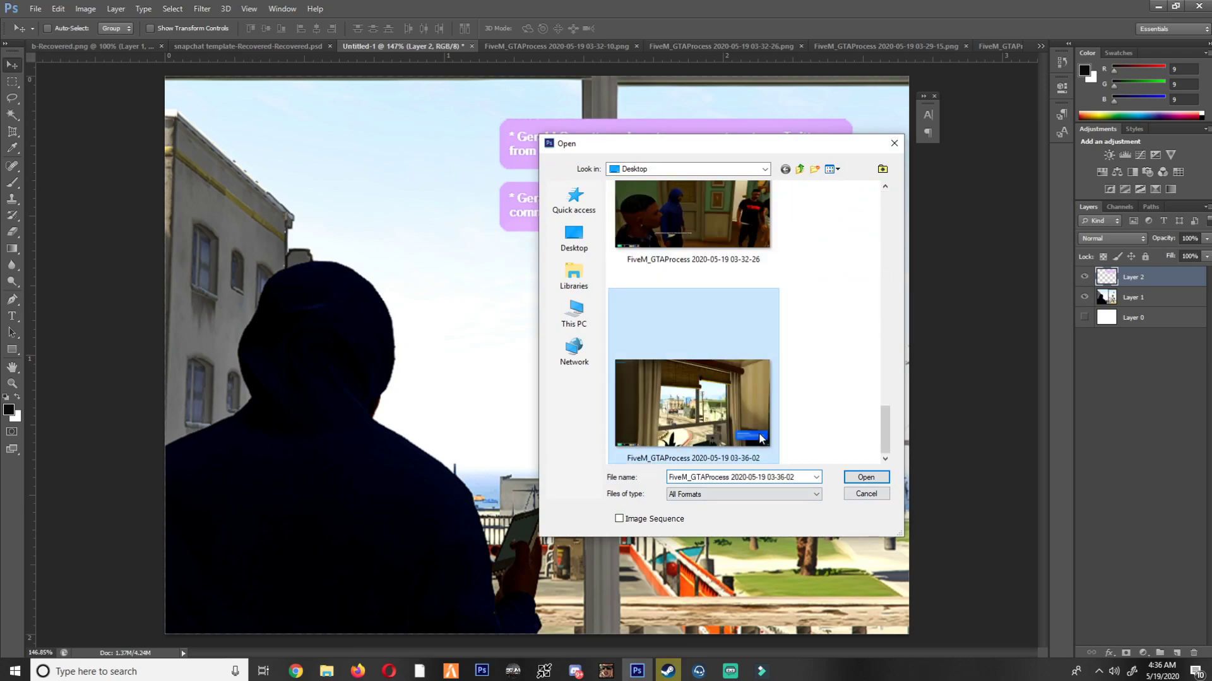
double_click(699, 396)
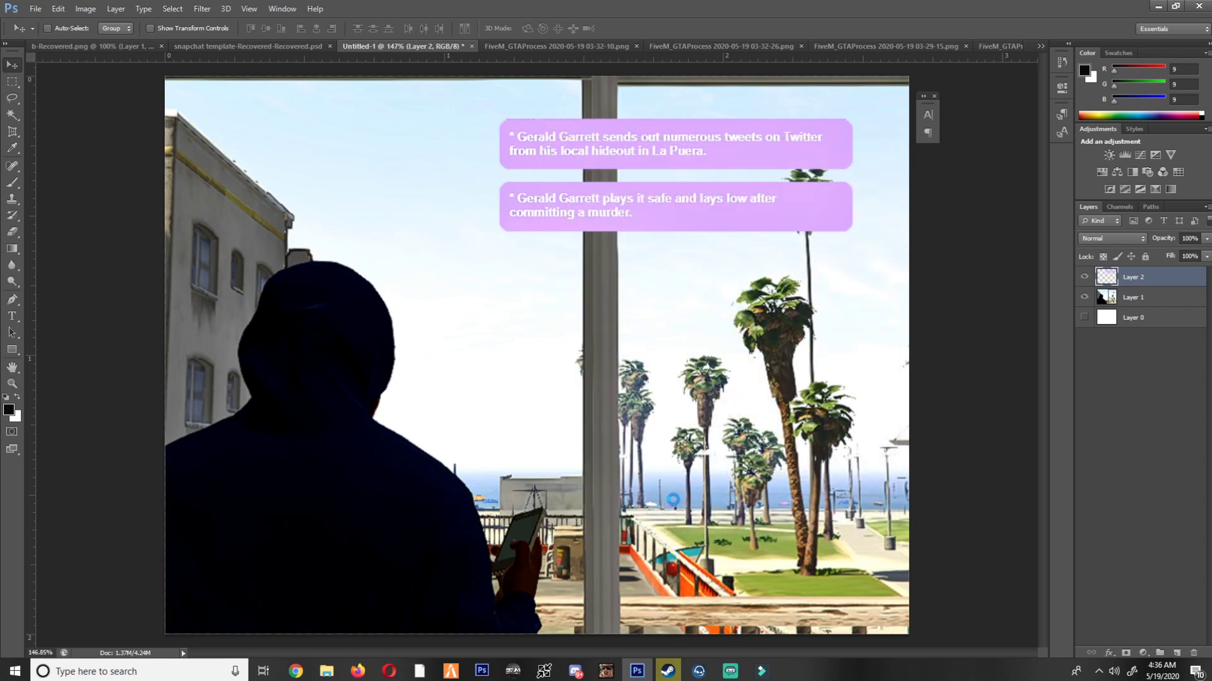
Select the blue tweet box with the Rectangular Marquee, copy it and paste it into the Untitled-1 document.
scroll(909, 562, "up", 6)
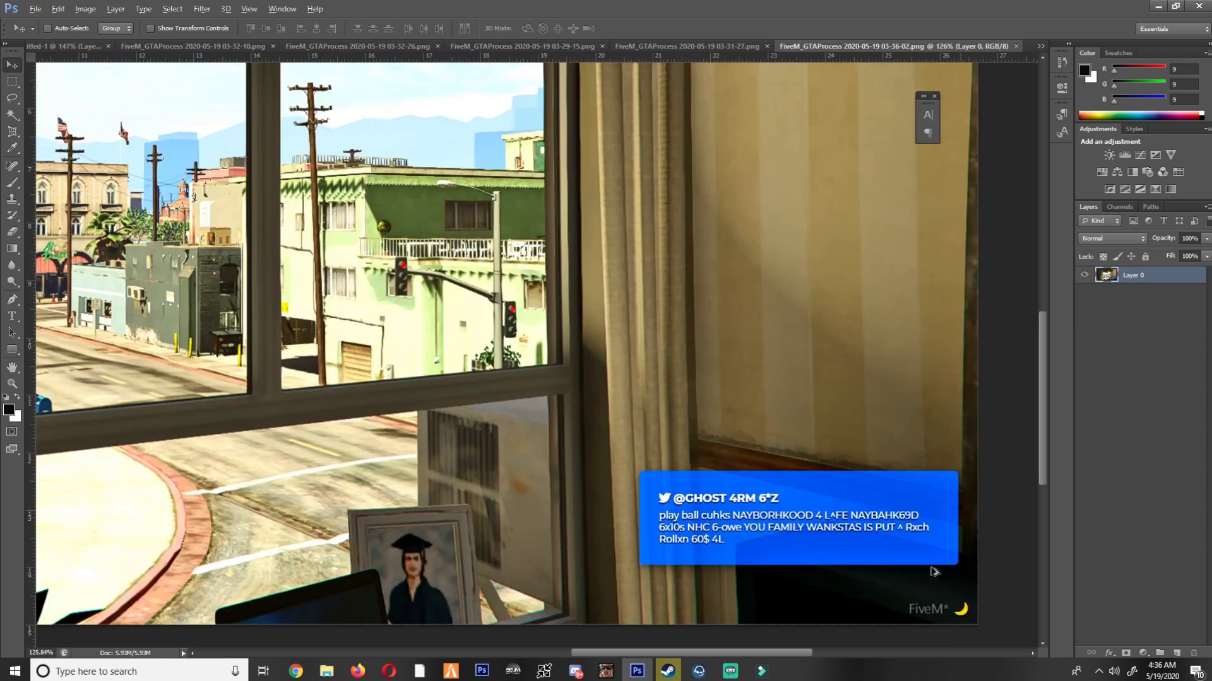
scroll(692, 476, "down", 4)
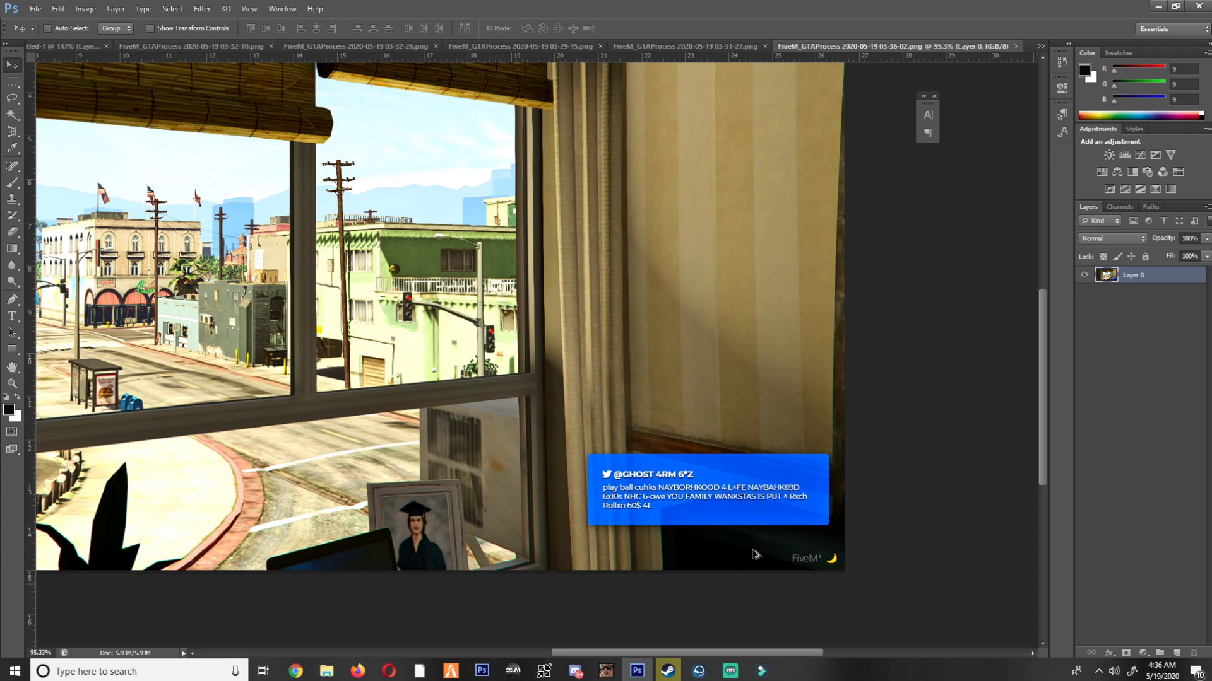
scroll(748, 566, "up", 5)
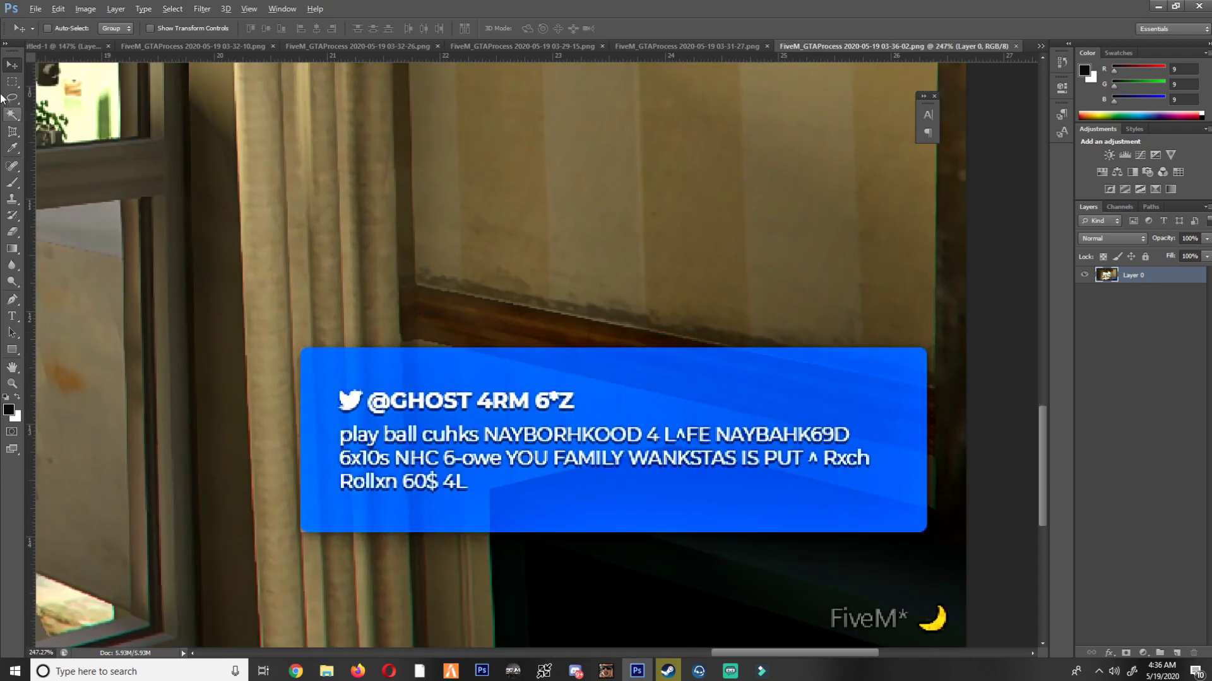
left_click(12, 82)
scroll(478, 353, "up", 1)
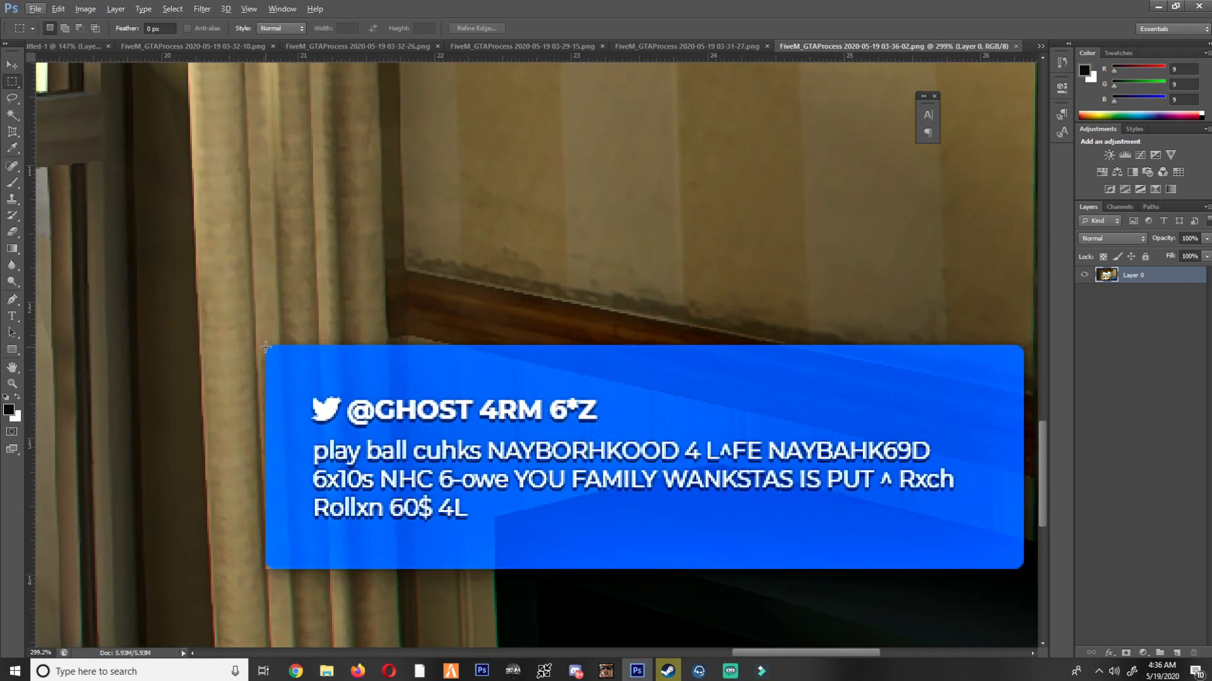
left_click_drag(507, 392, 1023, 567)
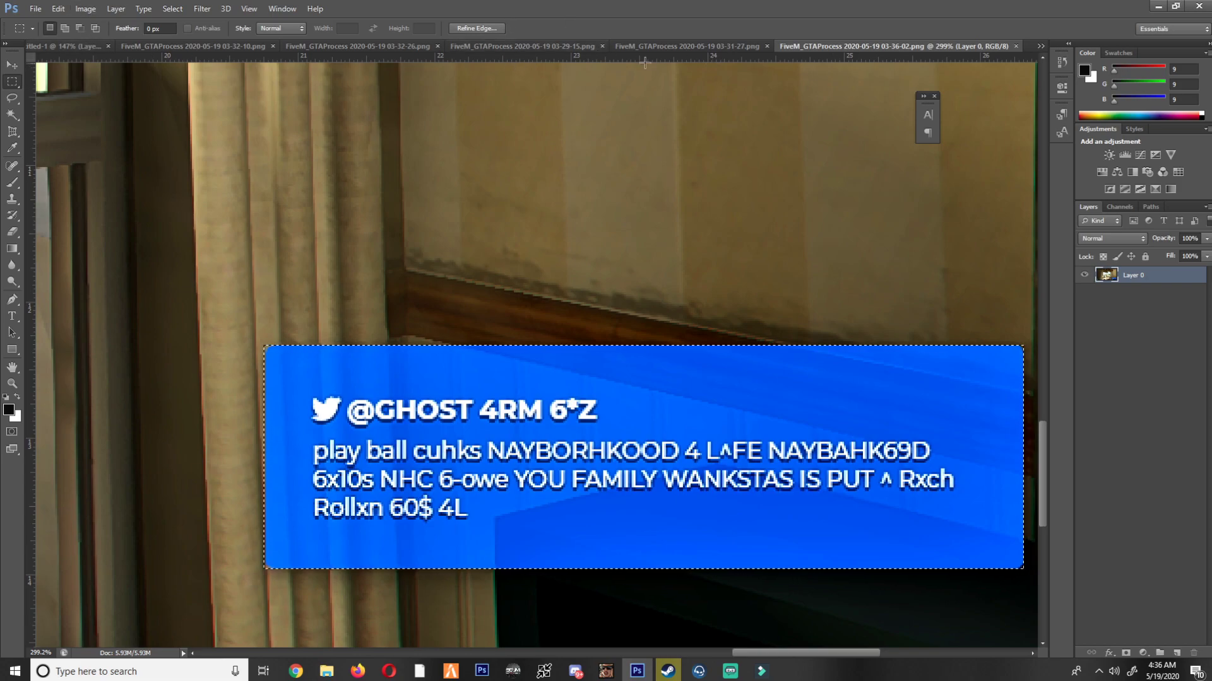
left_click(84, 44)
key("ctrl+v")
Select and delete the brown background remnants along the tweet box's left edge and at its two left corners.
scroll(354, 303, "up", 15, "alt")
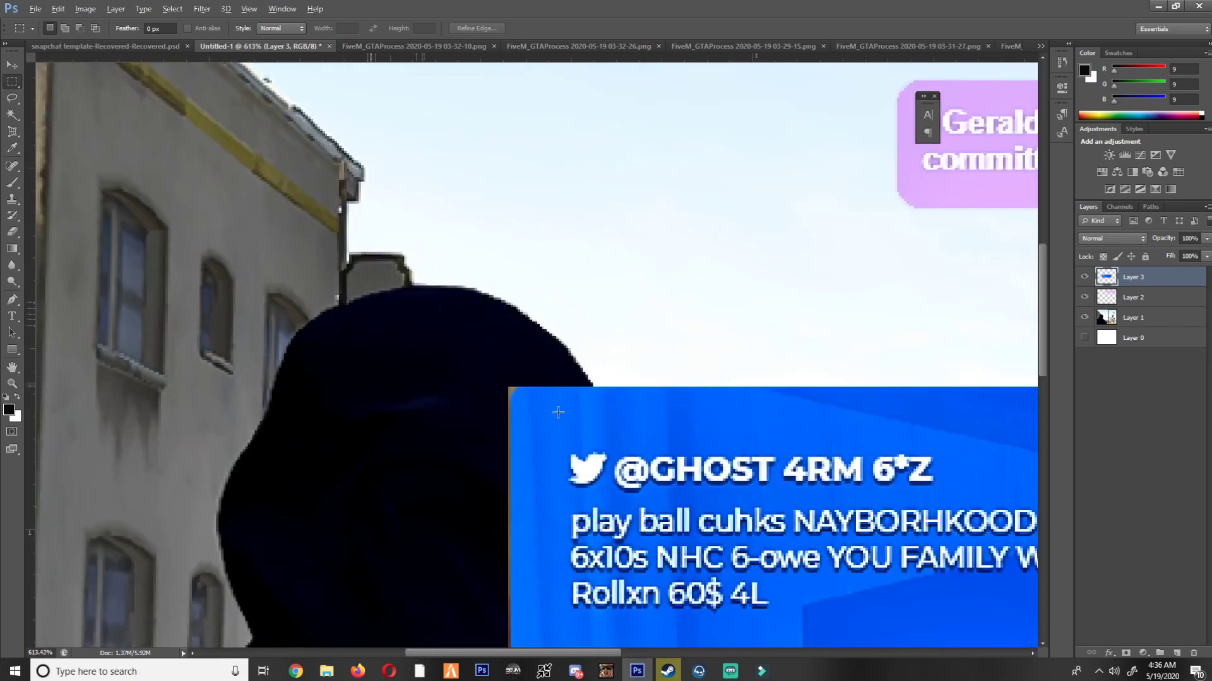
scroll(530, 392, "down", 1, "alt")
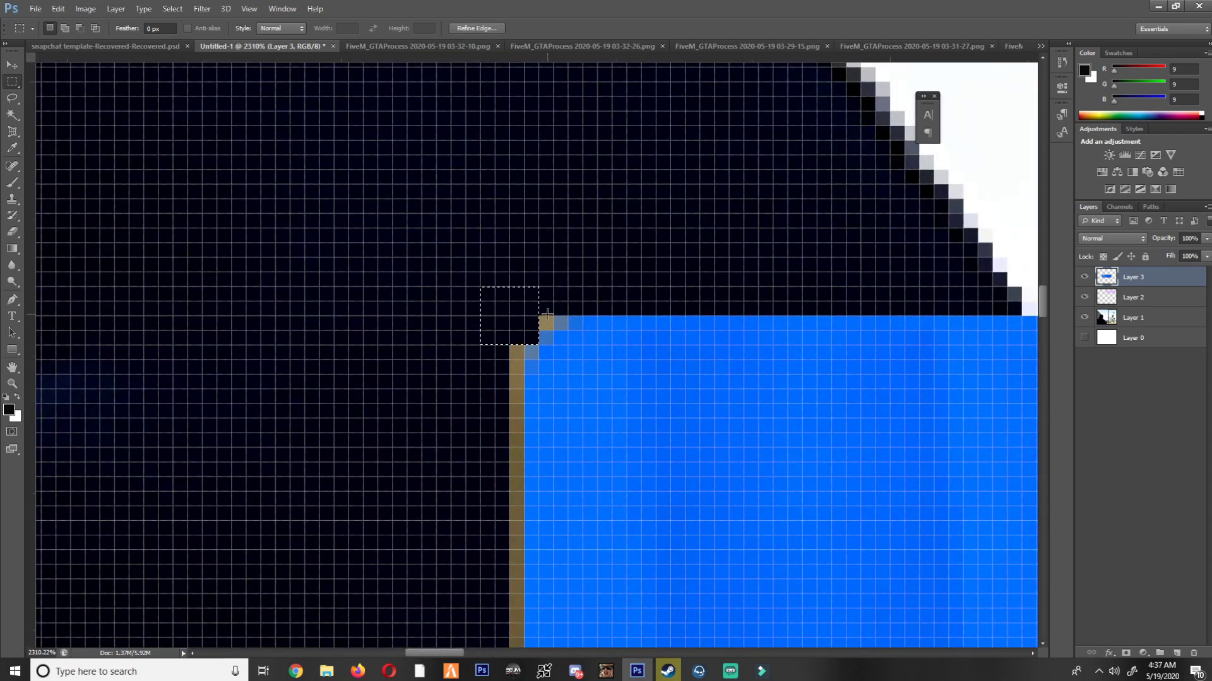
left_click_drag(482, 330, 562, 289)
key("Delete")
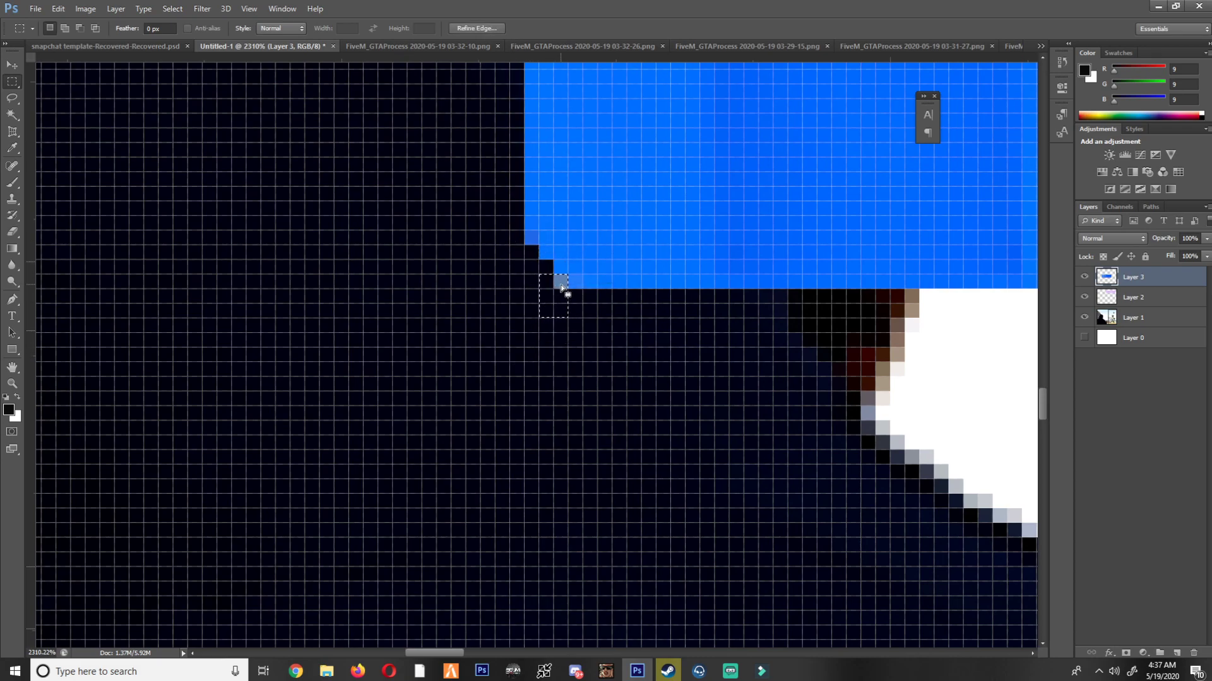
scroll(544, 348, "down", 10, "alt")
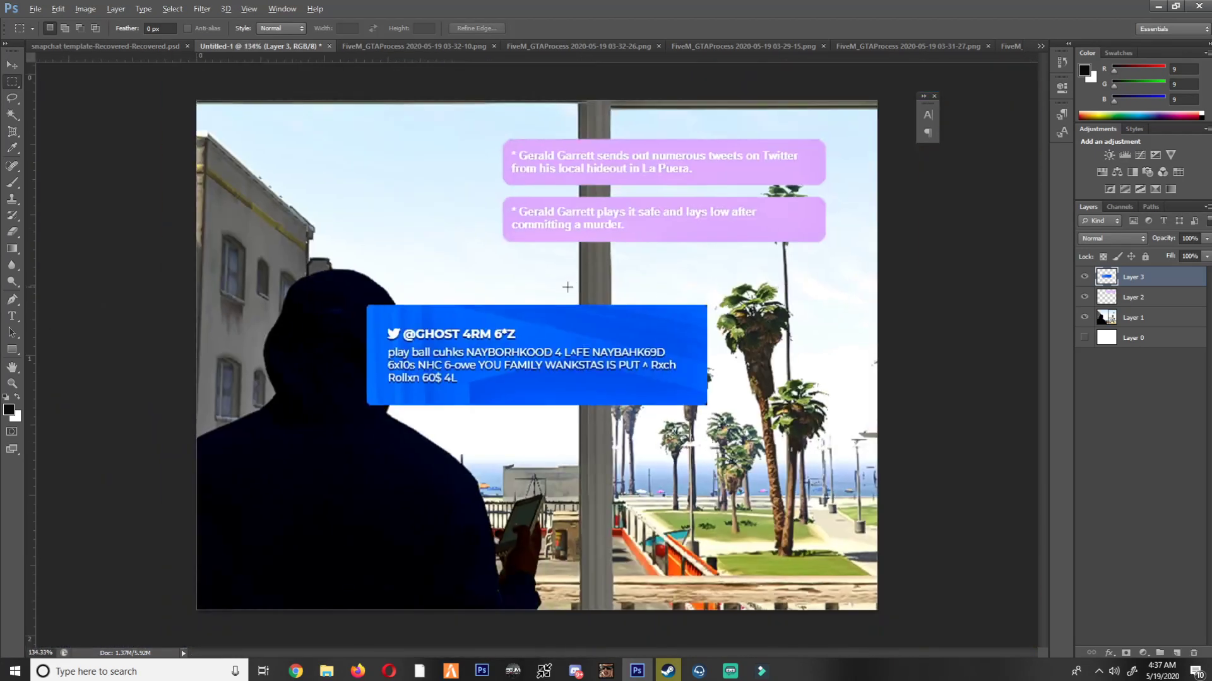
Select and delete the dark leftover pixels at the tweet box's lower-right corner to give it a clean stepped shape.
scroll(725, 574, "up", 10, "alt")
left_click_drag(390, 379, 346, 308)
key("Delete")
left_click_drag(326, 381, 301, 345)
key("Delete")
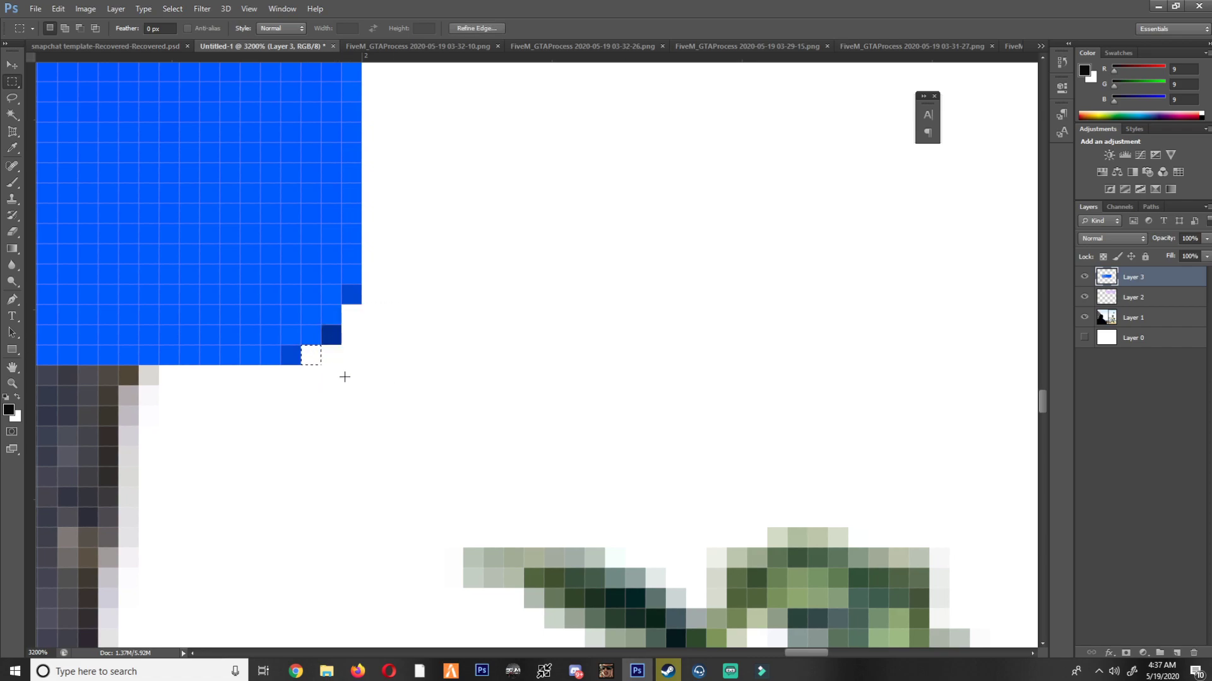
scroll(344, 376, "down", 2)
scroll(345, 377, "up", 2)
mouse_move(381, 365)
left_mouse_down()
mouse_move(354, 355)
mouse_move(362, 305)
left_mouse_up()
key("Delete")
key("Delete")
left_click_drag(341, 406, 302, 366)
key("Delete")
scroll(341, 387, "down", 6)
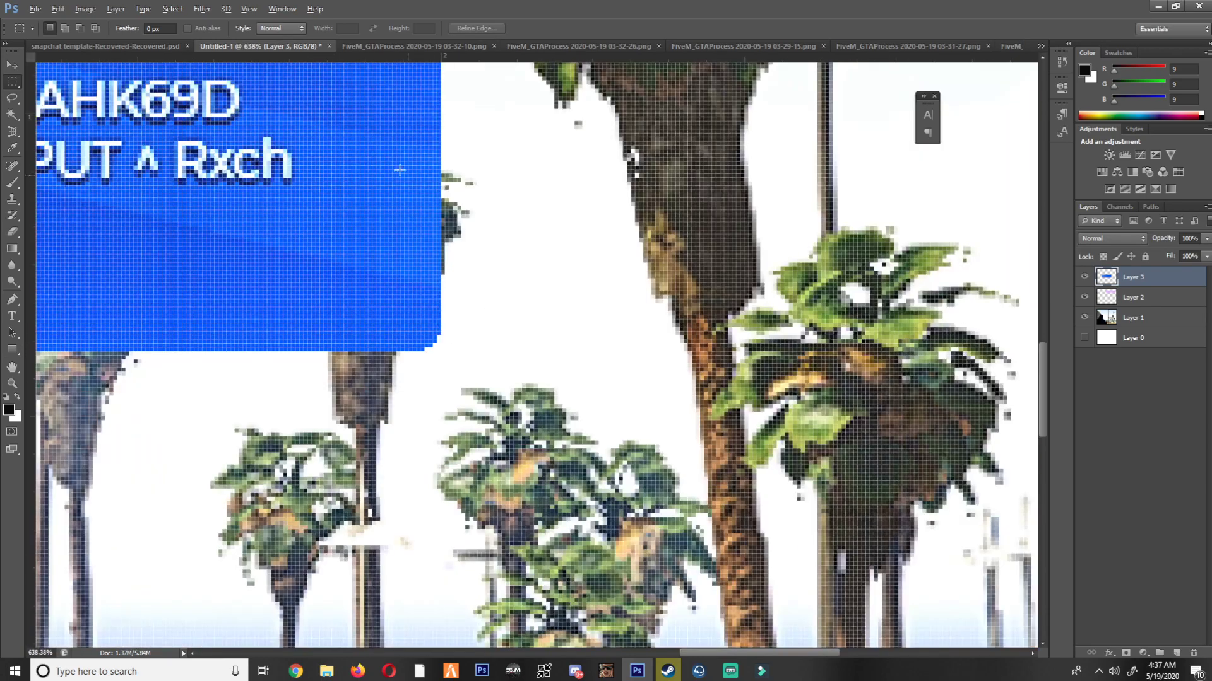
Select and delete the brown and dark leftover pixels at the tweet box's upper-right corner.
scroll(507, 139, "up", 6)
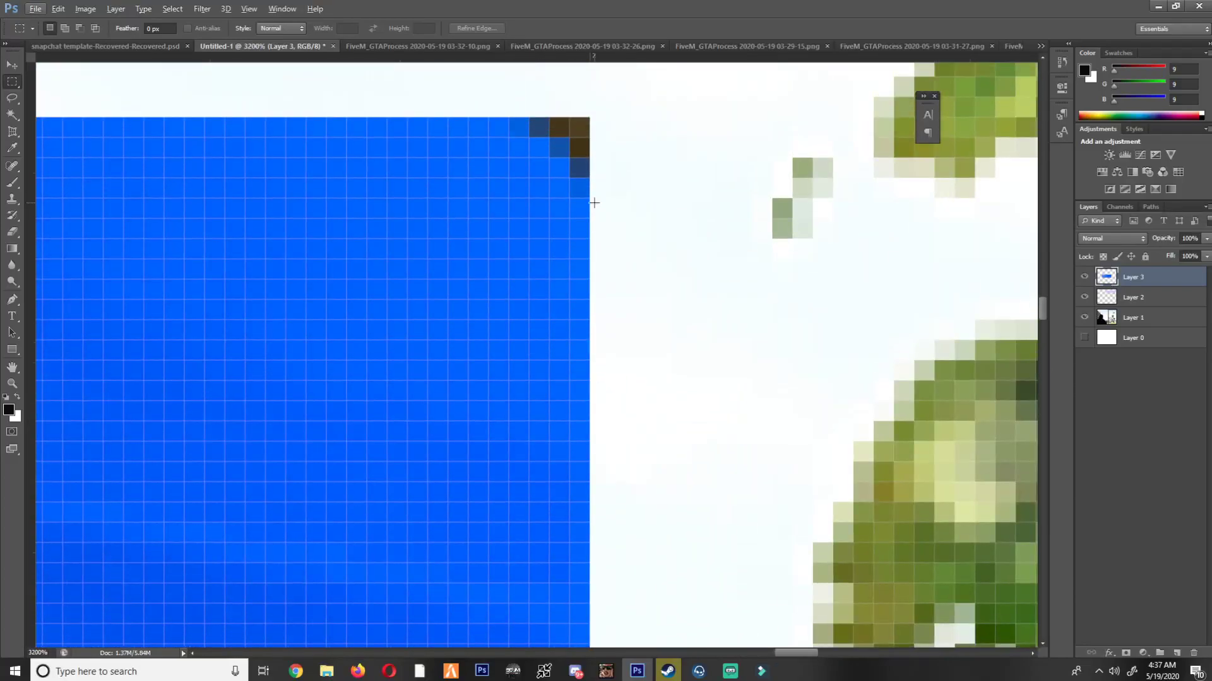
scroll(593, 203, "up", 1)
left_click_drag(630, 218, 570, 166)
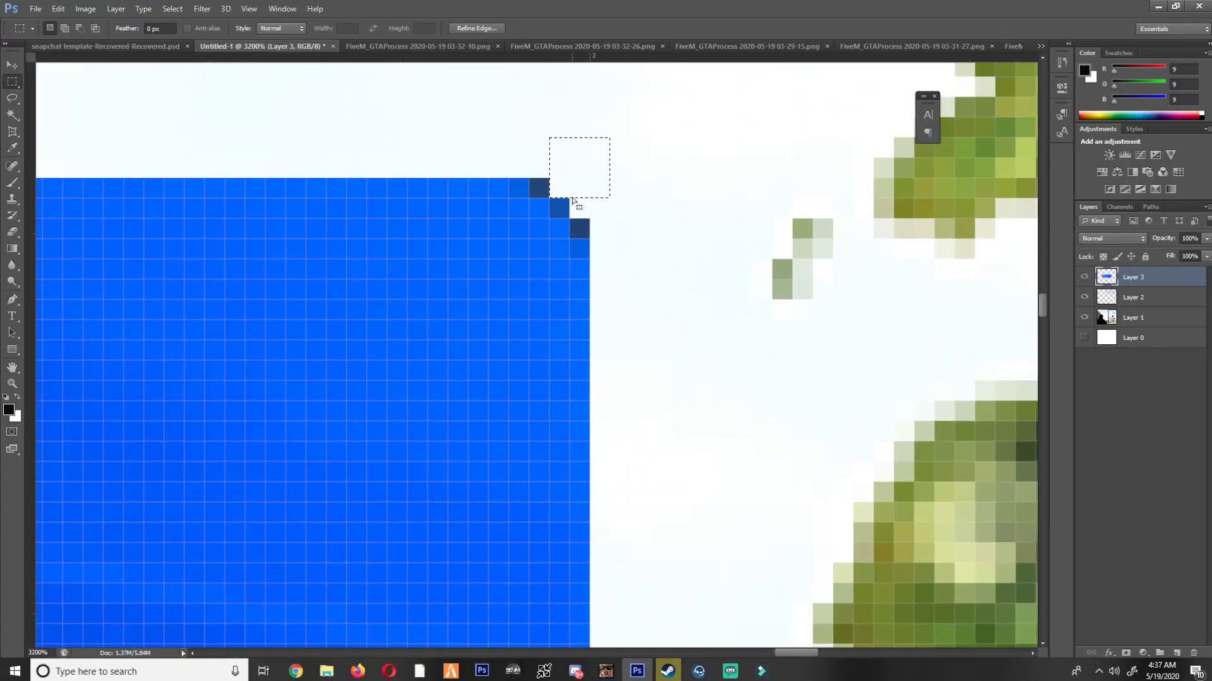
key("Delete")
left_click_drag(589, 238, 544, 189)
key("Delete")
key("Delete")
key("ctrl+0")
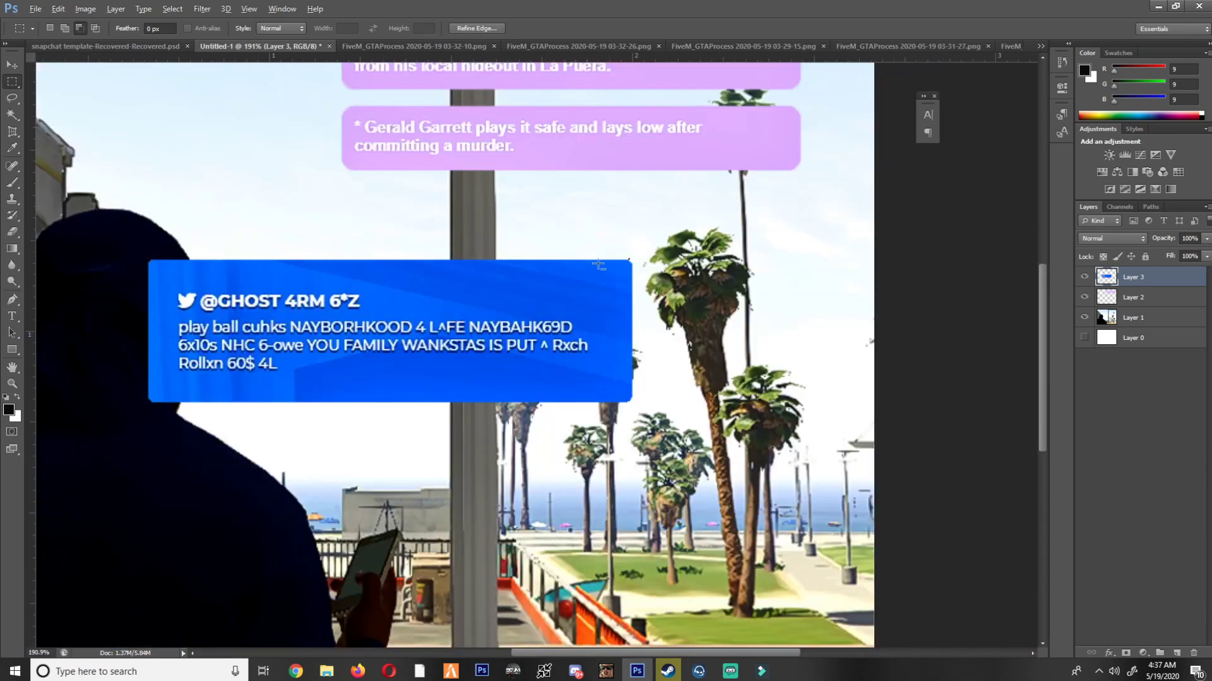
Select and delete the remaining greyish pixels at the tweet box's upper-left corner.
scroll(374, 307, "up", 10)
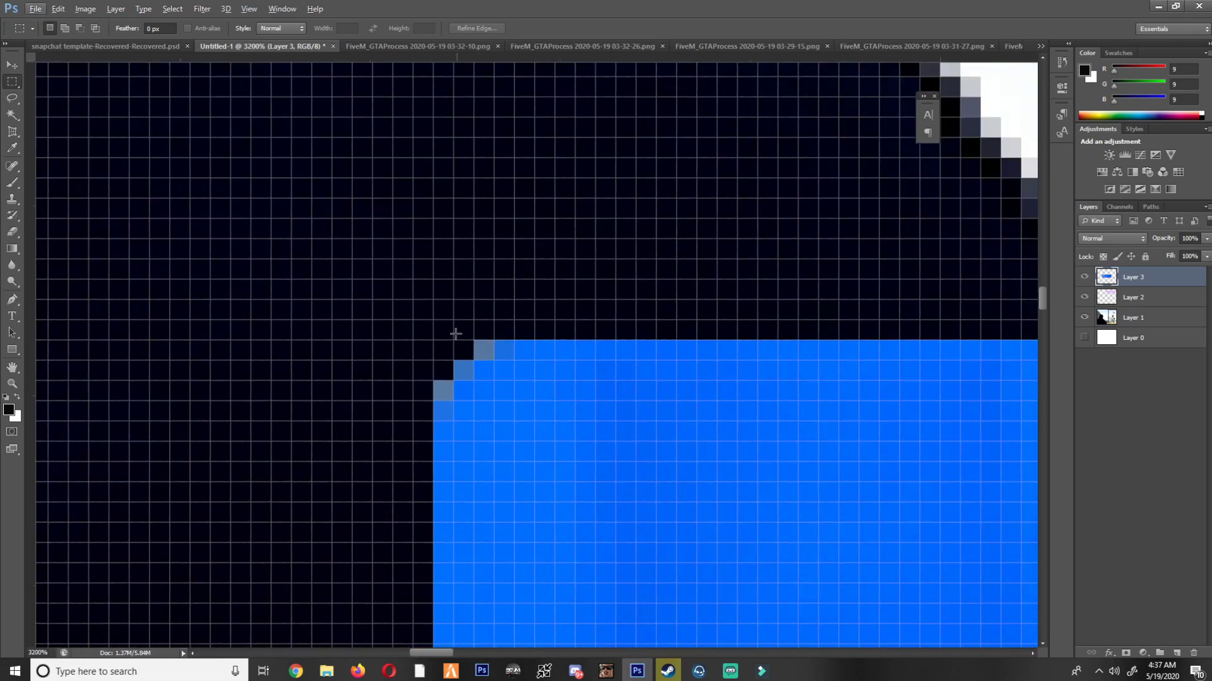
left_click_drag(455, 334, 438, 390)
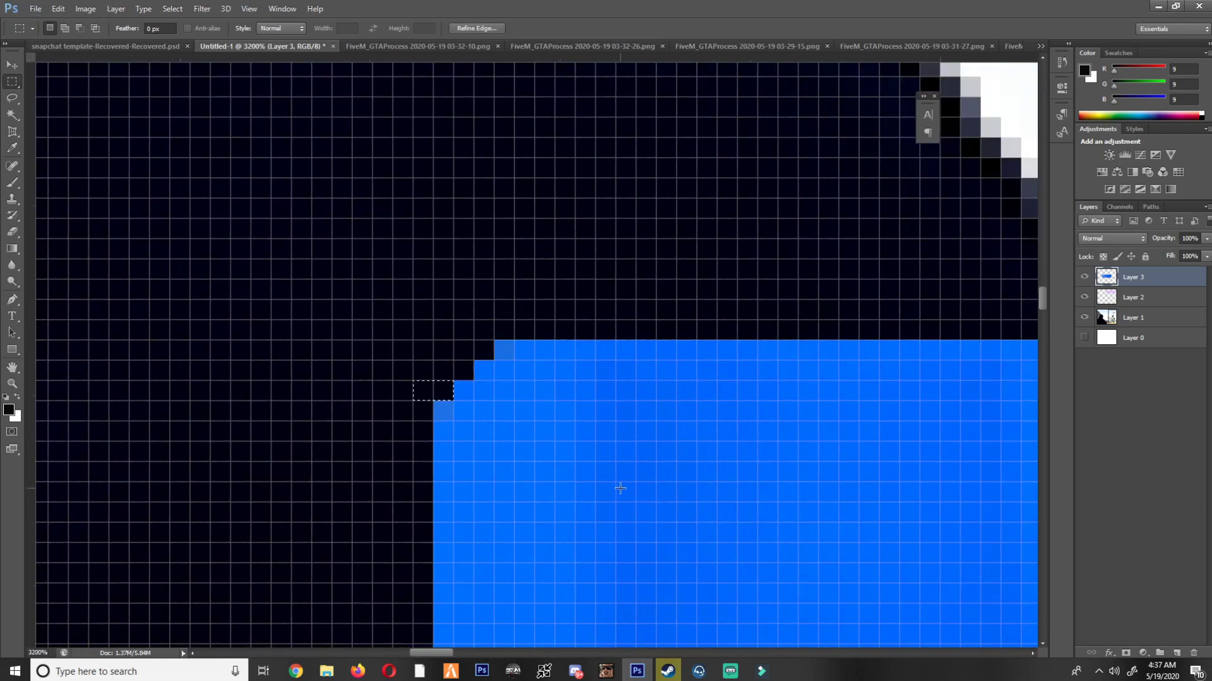
scroll(622, 487, "down", 10)
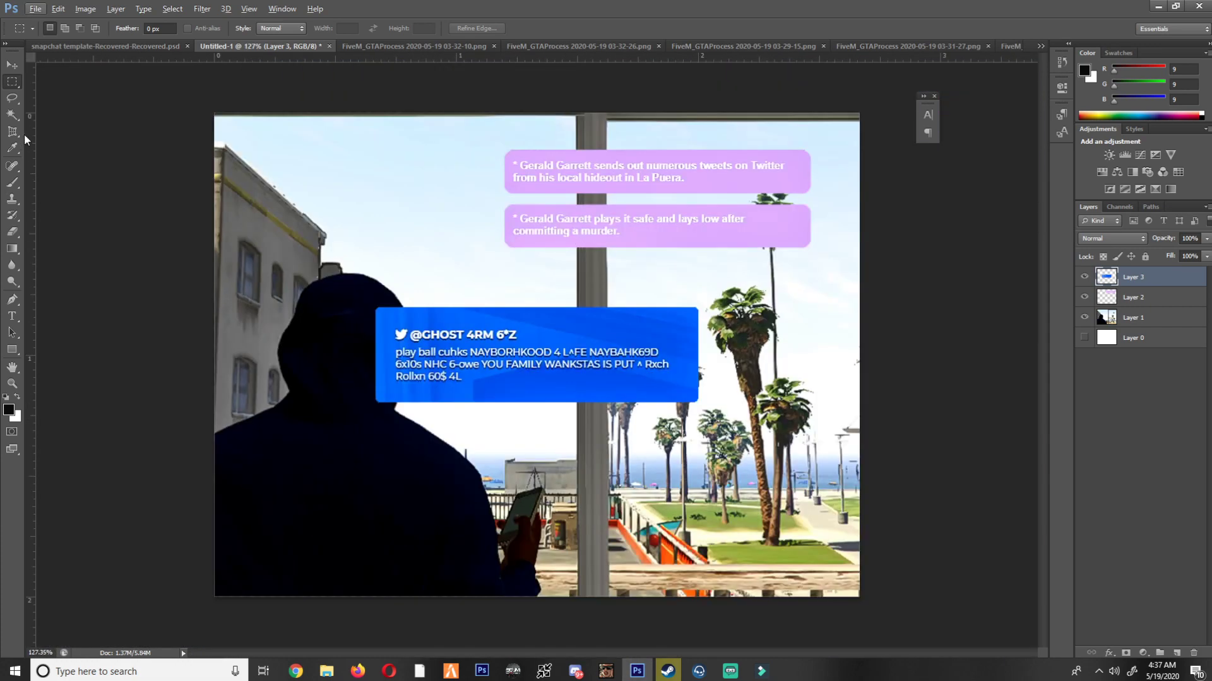
Move the blue tweet box to the scene's lower-right area and scale it down slightly.
left_click(13, 64)
left_click_drag(396, 320, 494, 490)
left_click_drag(470, 563, 517, 549)
left_click_drag(592, 507, 631, 504)
left_click(636, 27)
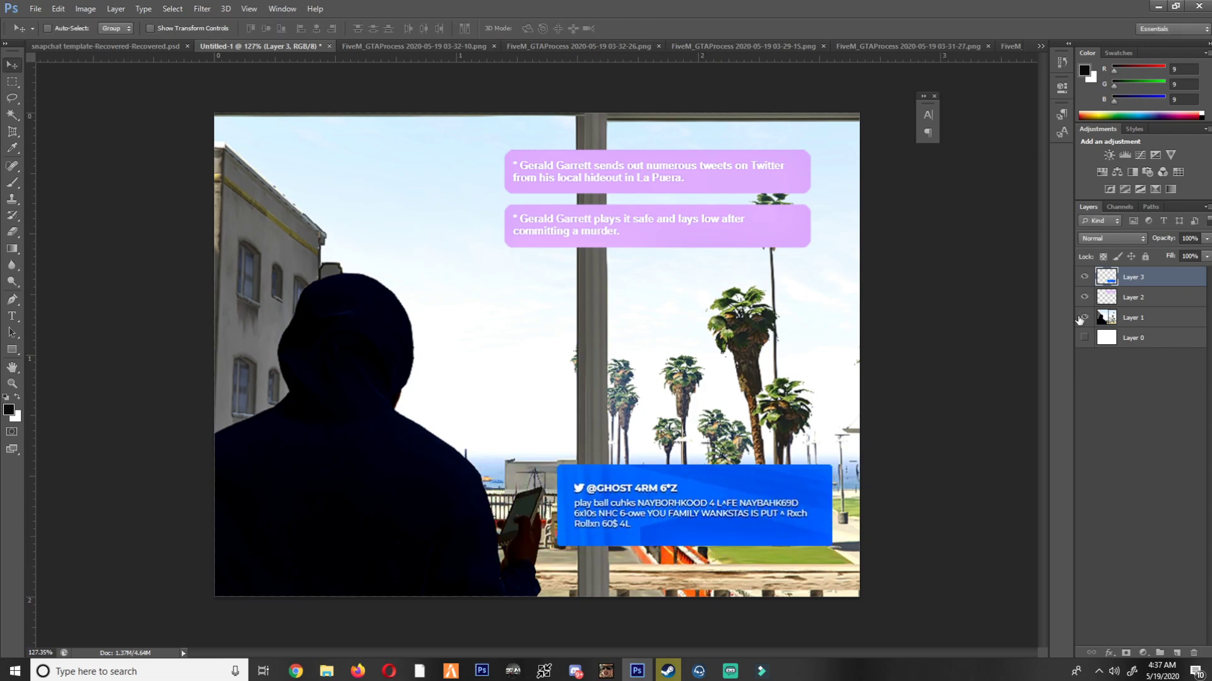
Place a vertical guide at the tweet box's right edge and align the right edges of the two purple text boxes to it.
left_click(1163, 322)
left_click_drag(33, 344, 831, 383)
left_click_drag(661, 226, 701, 226)
key("ctrl+z")
left_click(1169, 299)
key("alt")
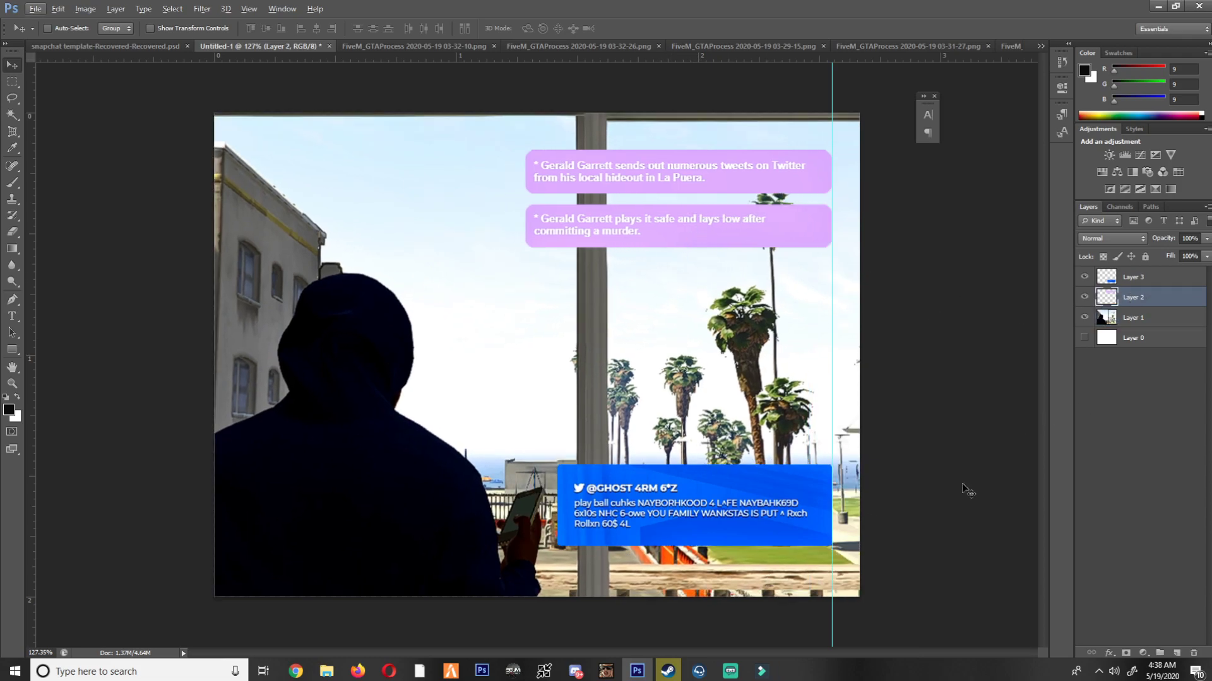
Examine the whole composition and the tweet box's edges and text close up.
scroll(514, 393, "down", 5)
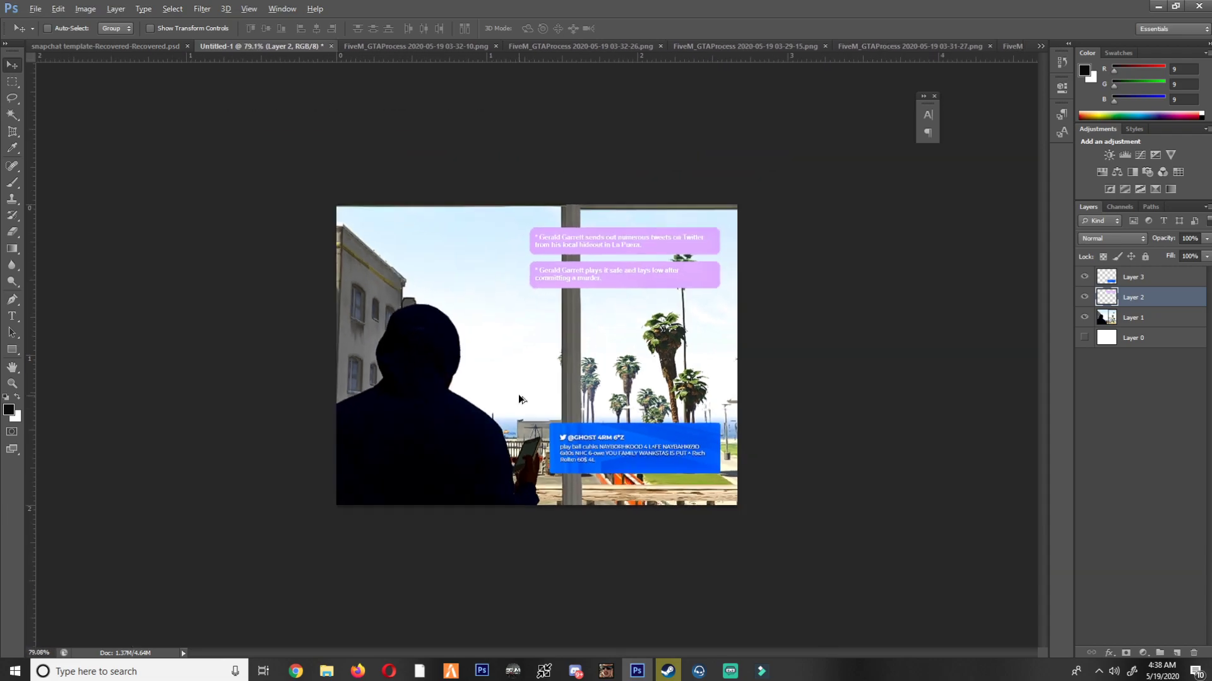
scroll(510, 391, "up", 3)
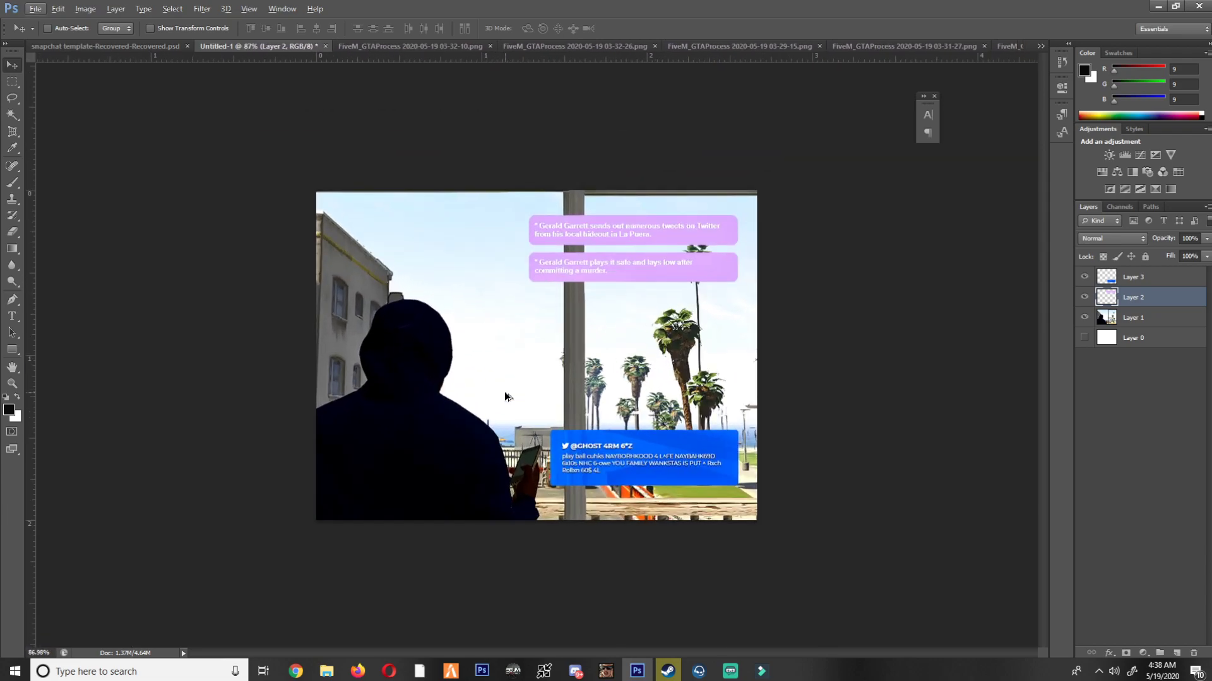
scroll(542, 249, "up", 4)
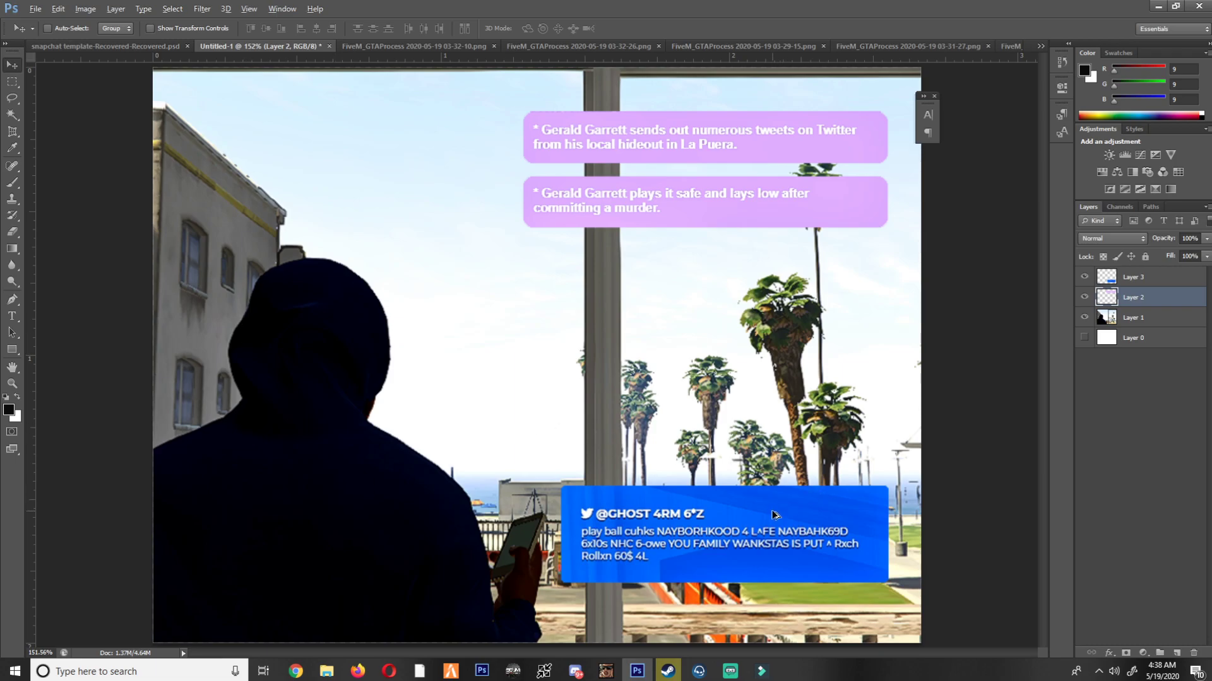
scroll(732, 511, "up", 8)
scroll(729, 510, "down", 3)
scroll(742, 480, "up", 5)
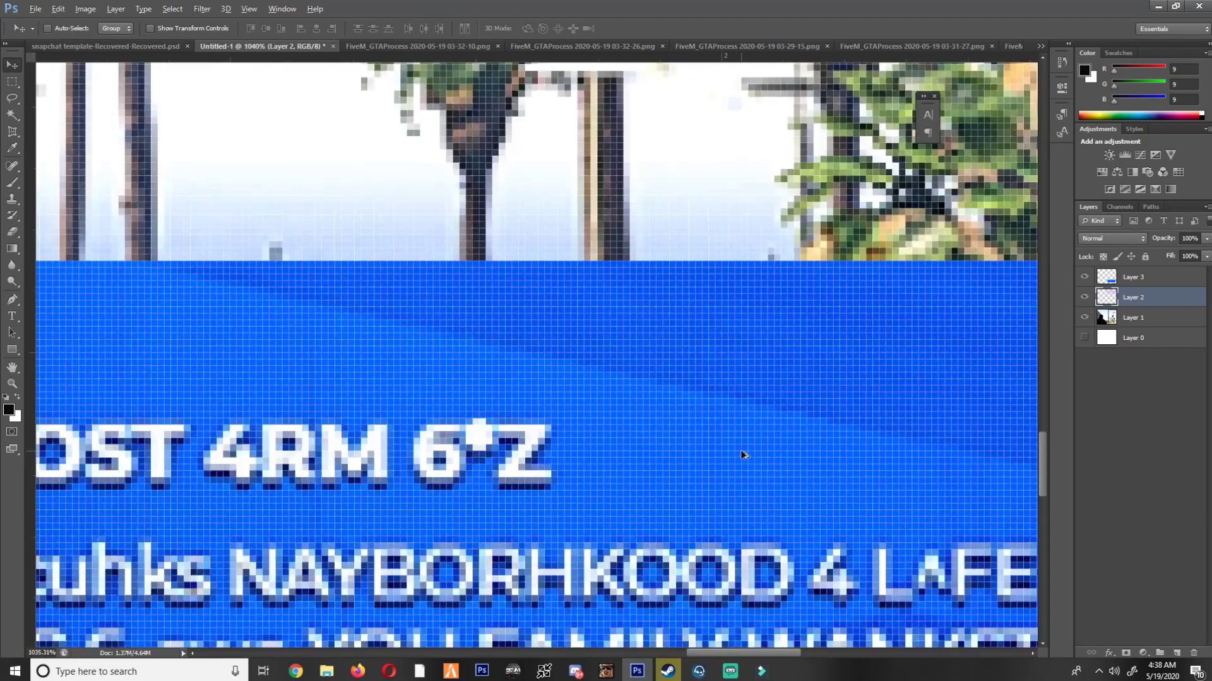
scroll(741, 455, "down", 10)
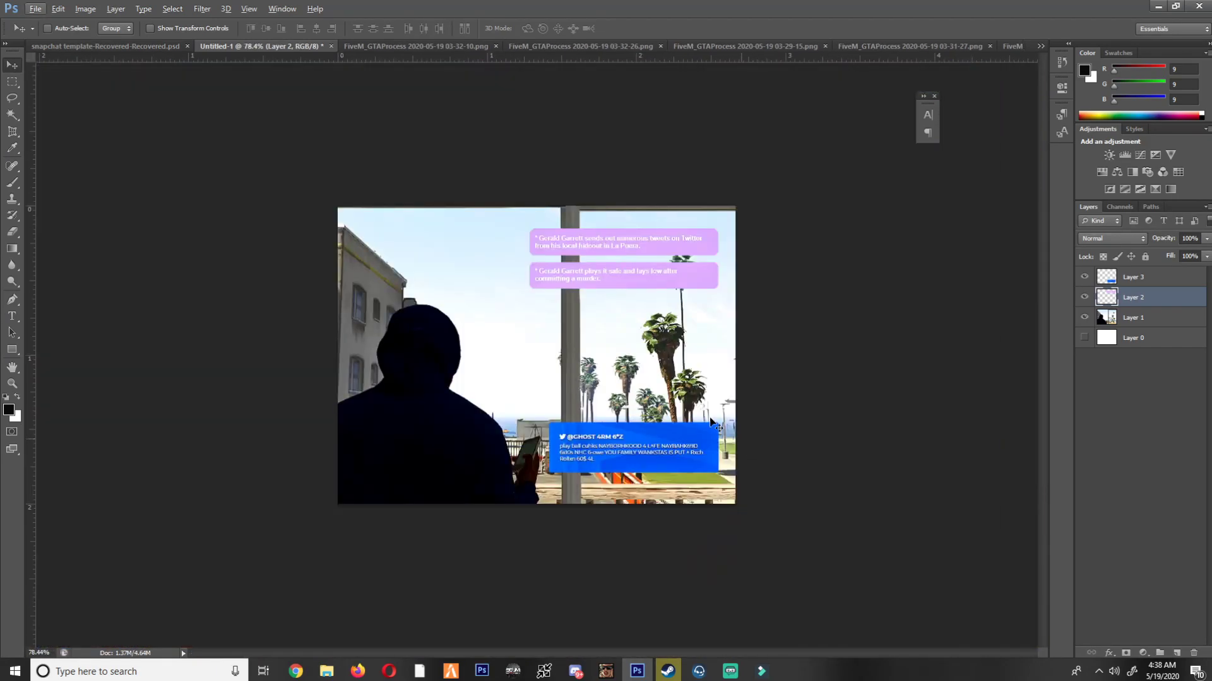
scroll(631, 344, "up", 3)
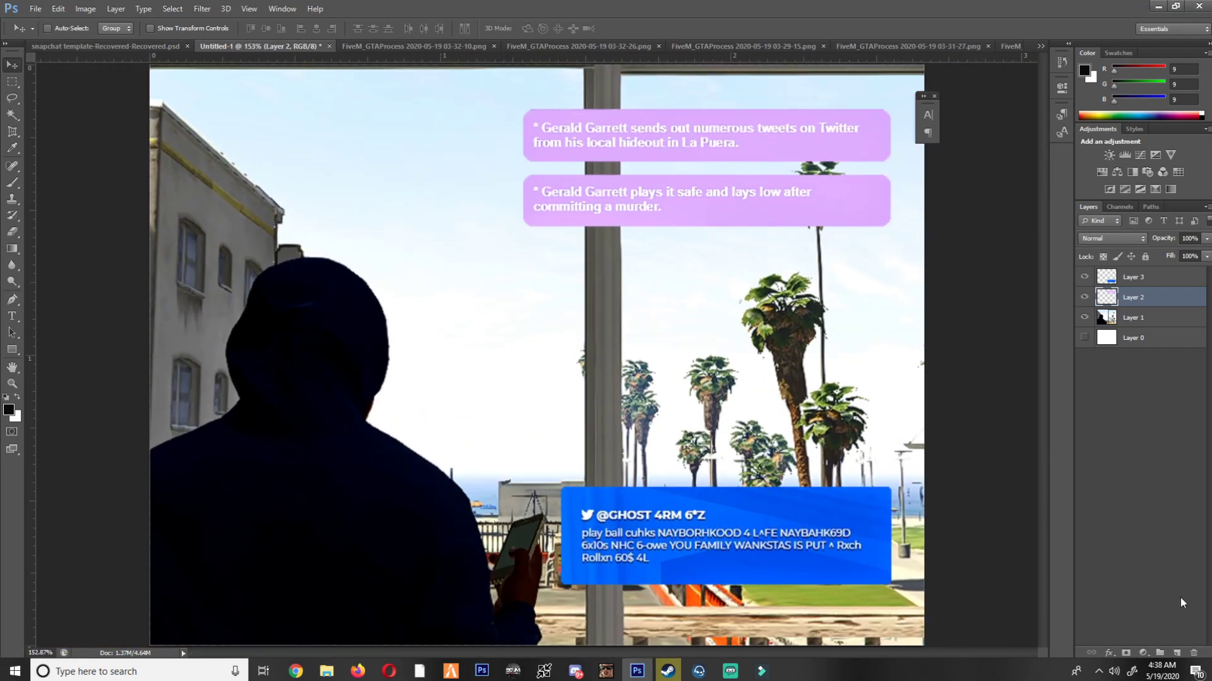
scroll(706, 359, "down", 2)
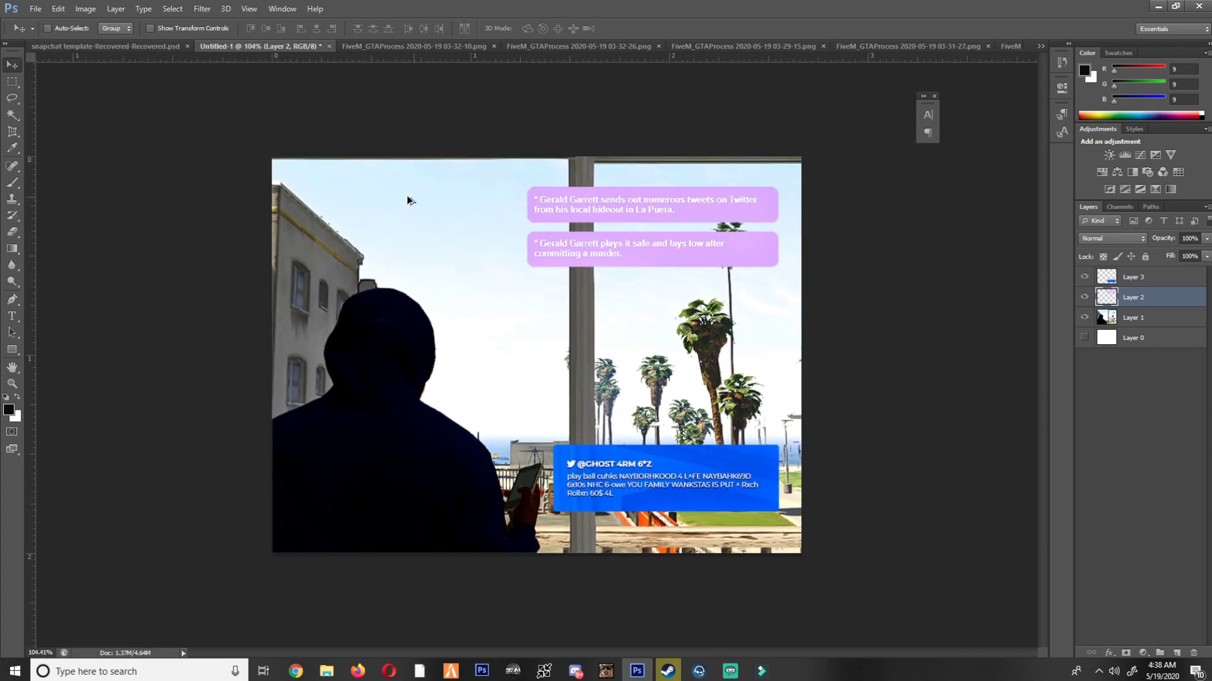
Switch to Streamlabs OBS.
left_click(36, 8)
key("Escape")
mouse_move(765, 671)
left_click(730, 671)
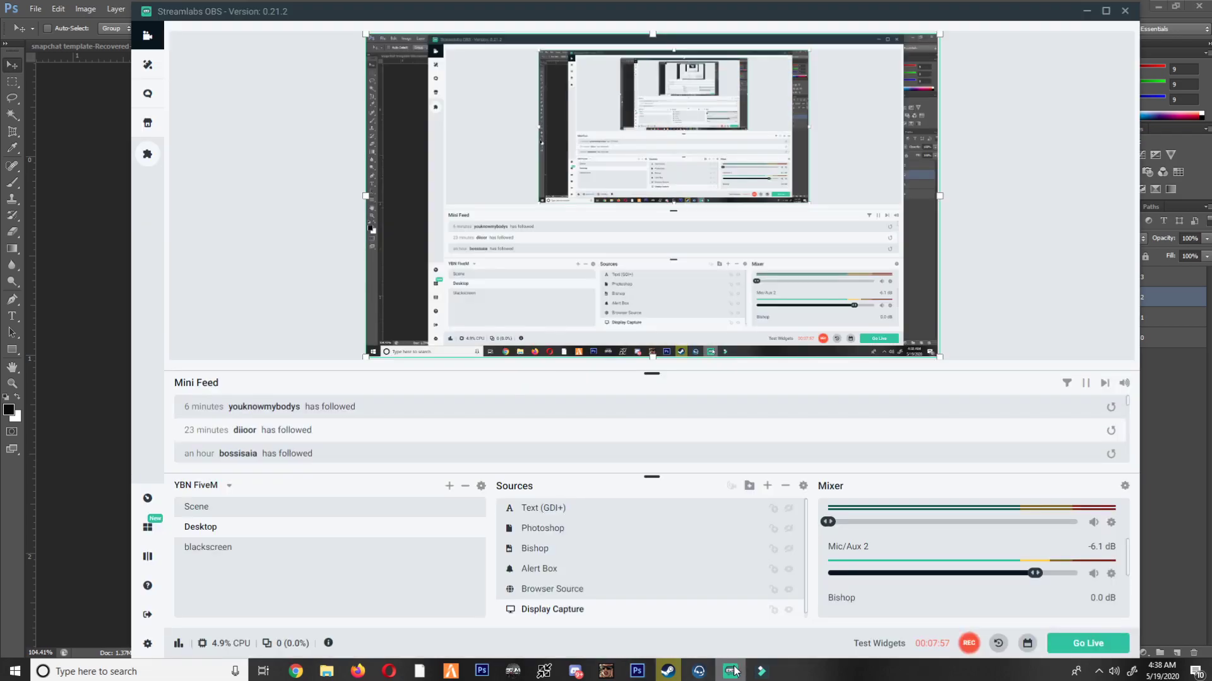